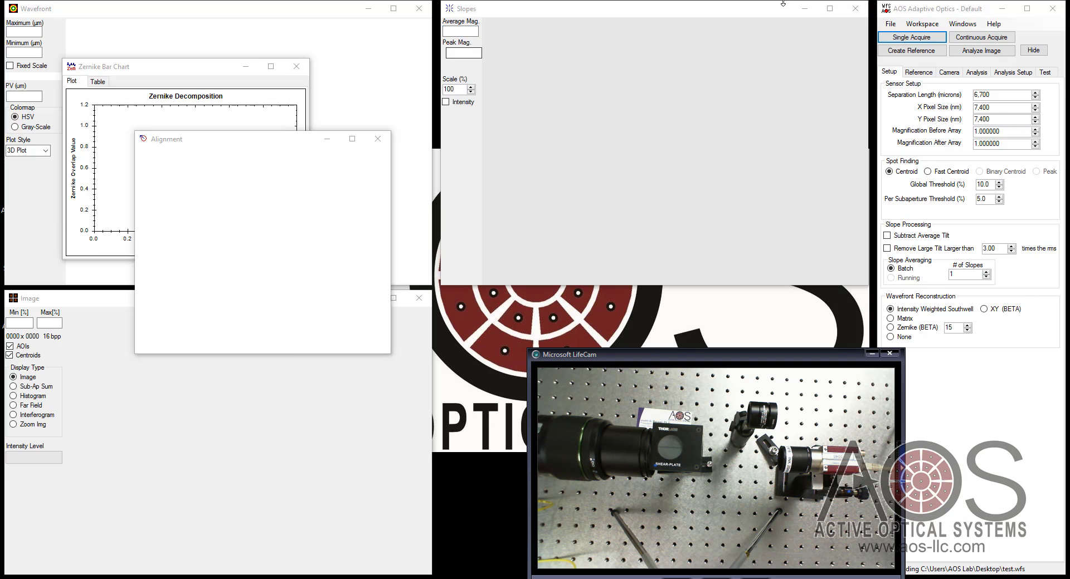
Step: Set the Camera tab's Source to CLib: VIMBA Mako G-030B instead of Simulated: File Camera
click(948, 77)
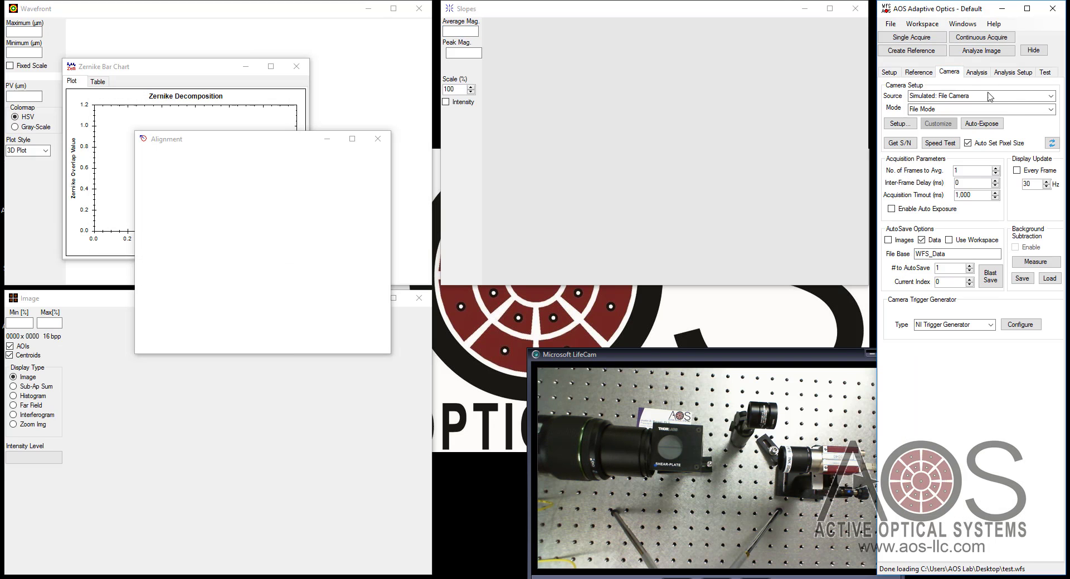
click(1051, 97)
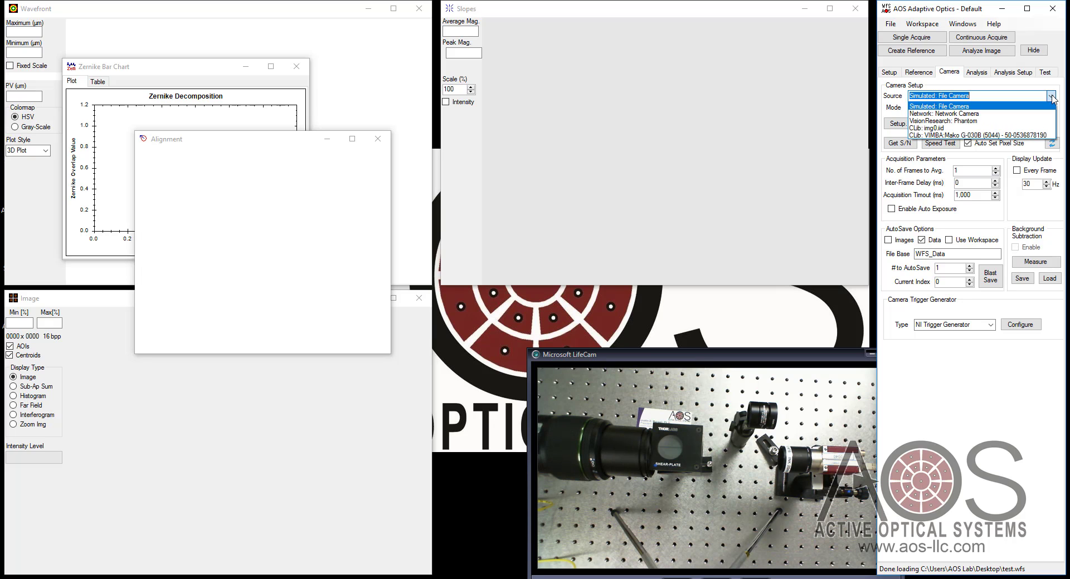
click(994, 136)
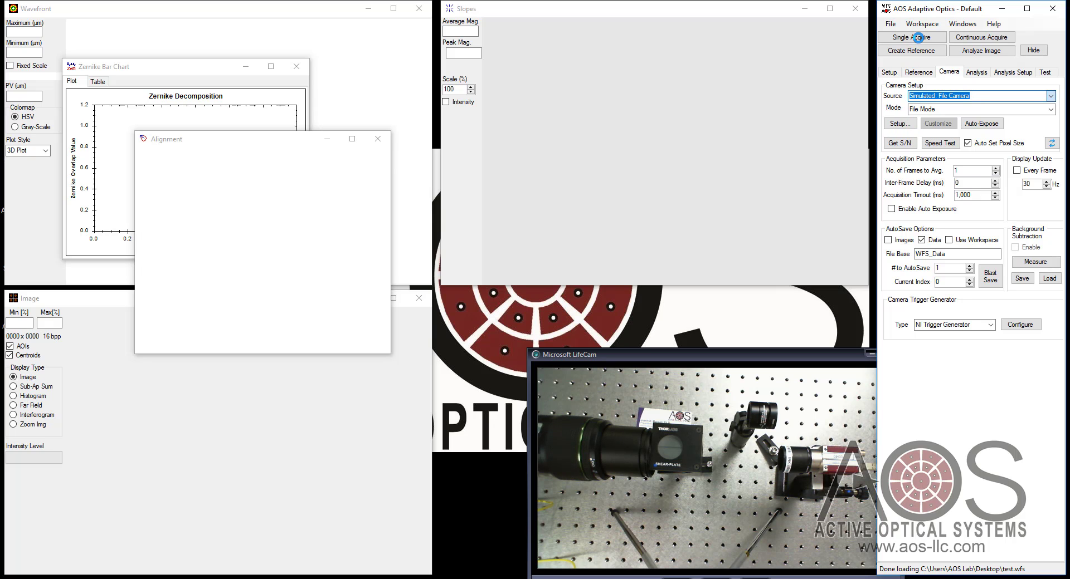
Step: Single Acquire one frame and turn off the AOIs and Centroids overlays on the Intensity image
click(917, 37)
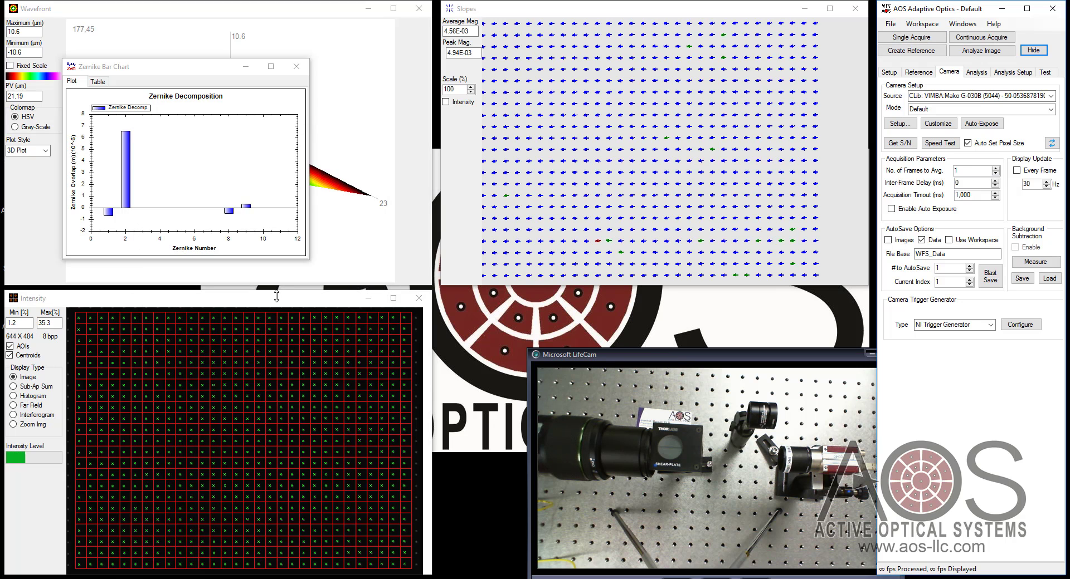
click(23, 347)
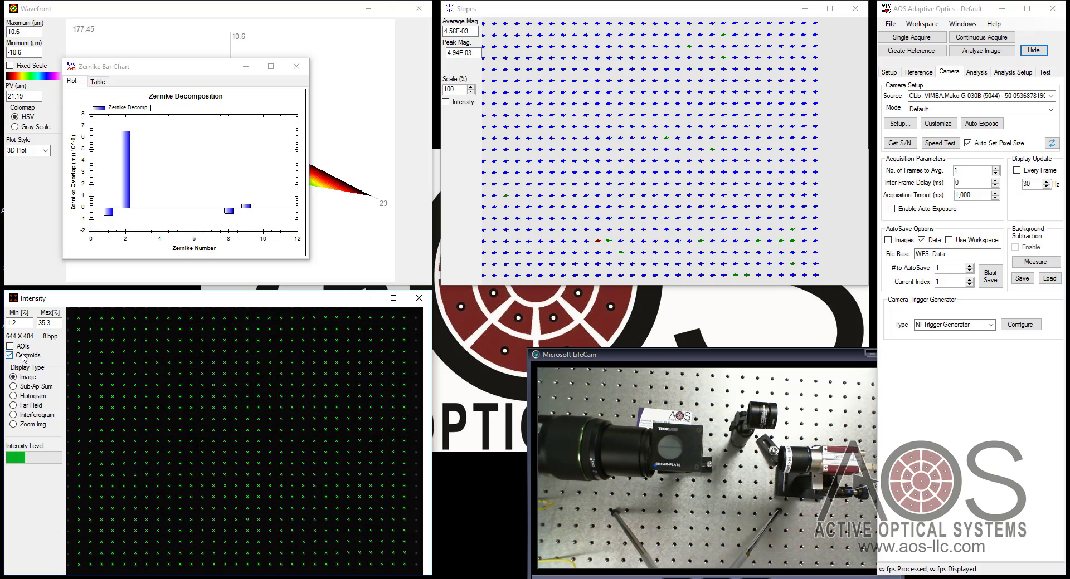
click(22, 357)
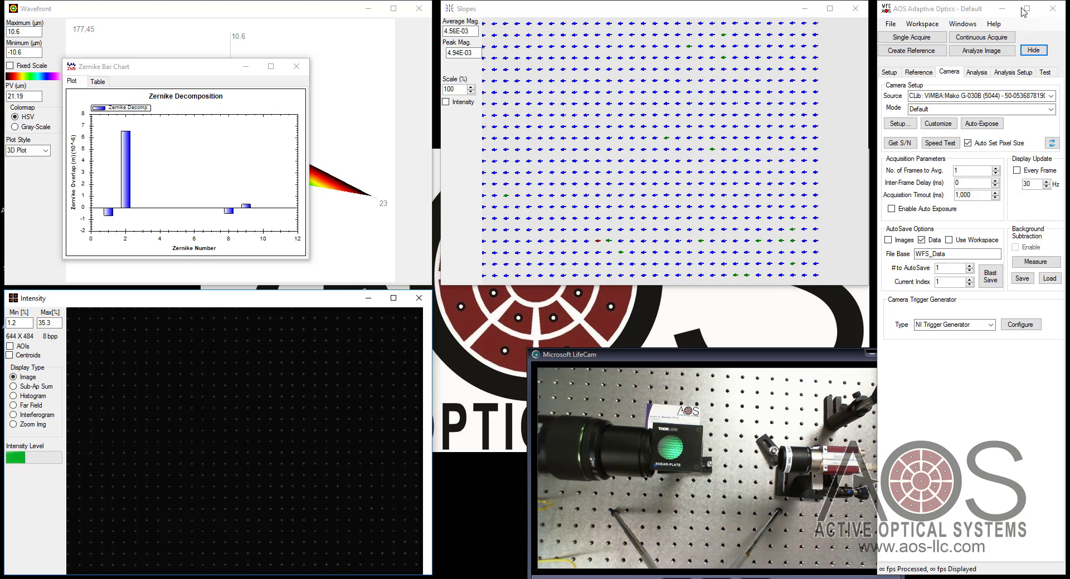
Step: Start continuous acquisition and set the Intensity Display Type to Histogram
click(992, 39)
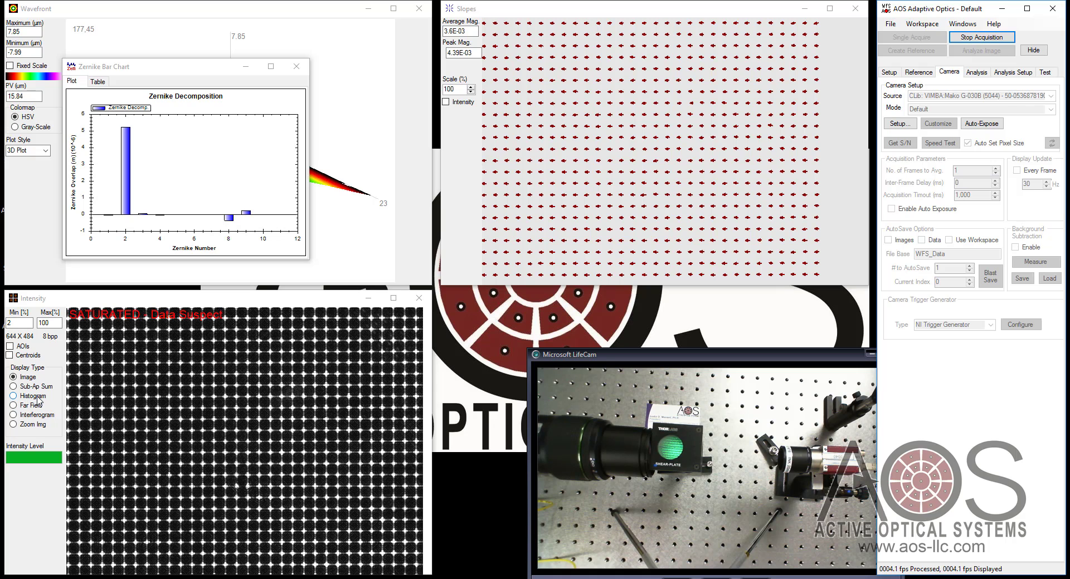
click(36, 397)
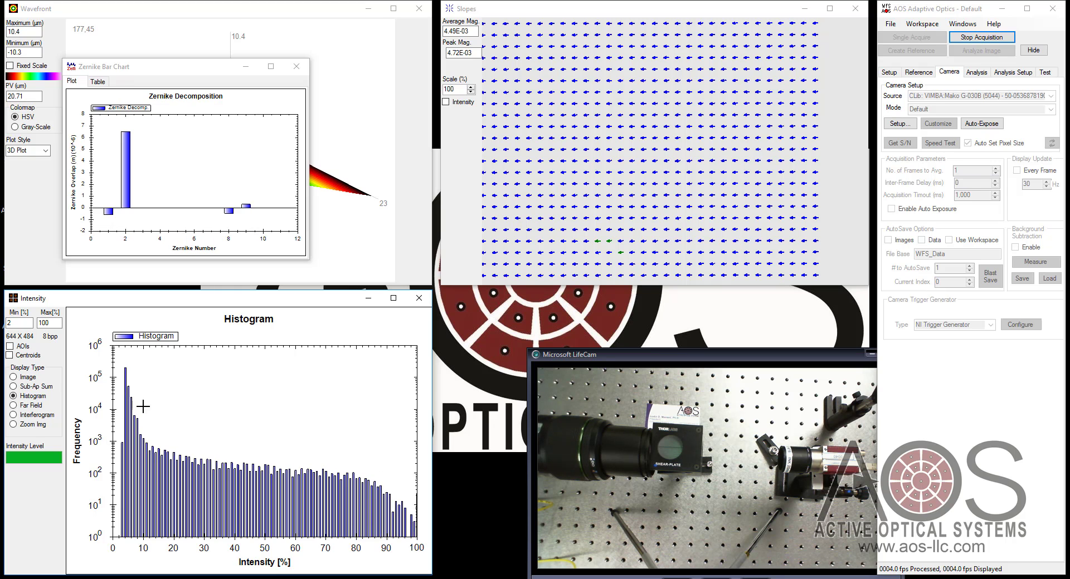
Step: Return the Intensity display to Image, turn on AOIs, and stop acquisition
click(27, 377)
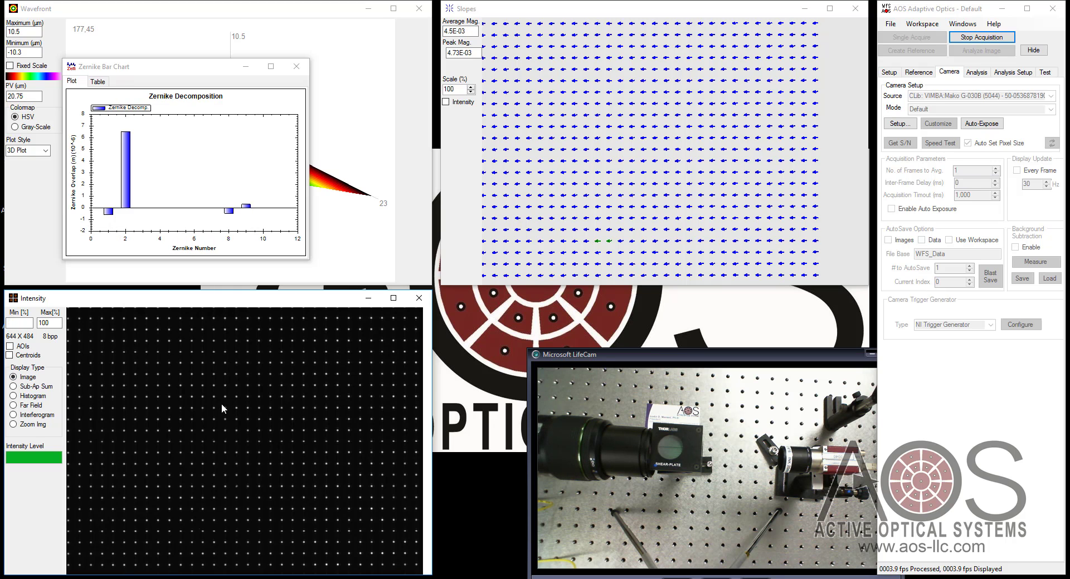
click(35, 397)
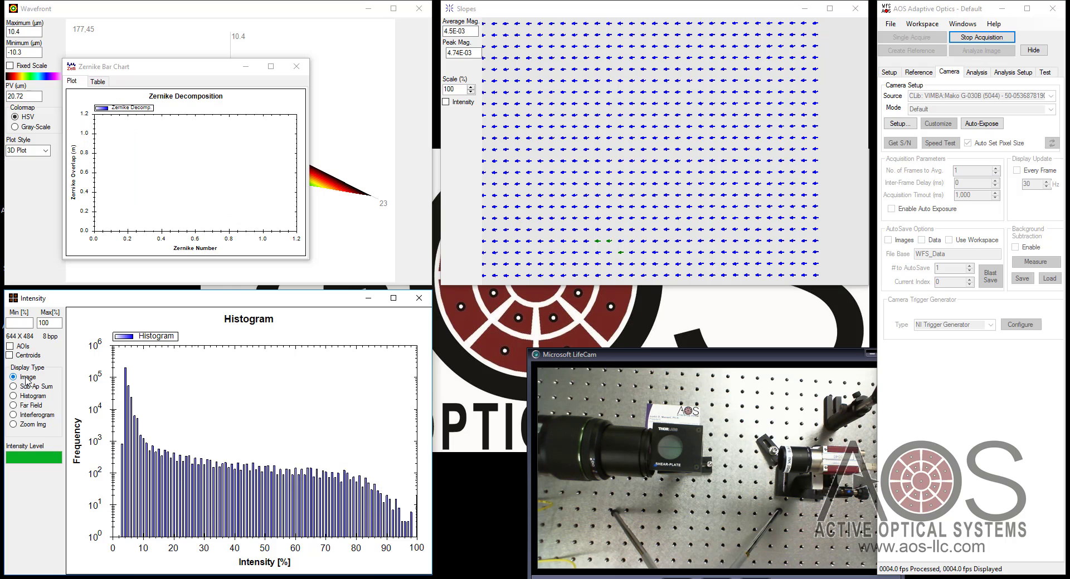
click(27, 378)
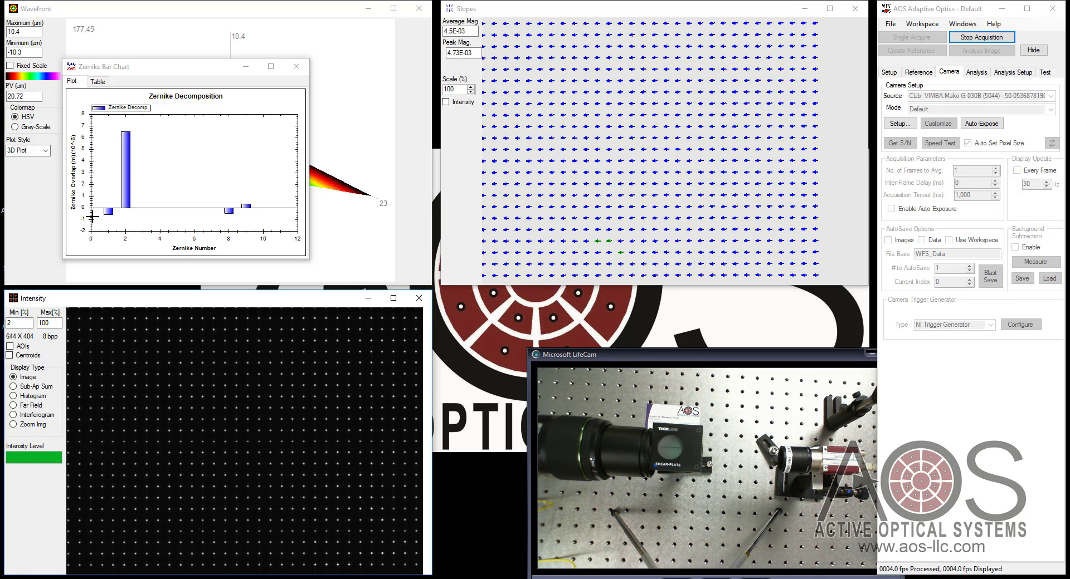
click(22, 346)
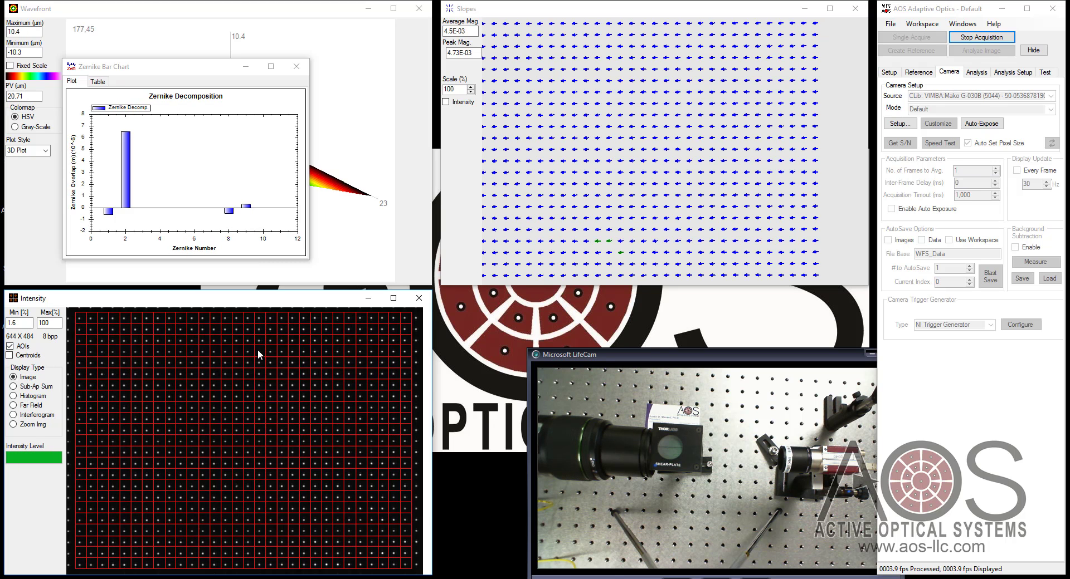
click(968, 38)
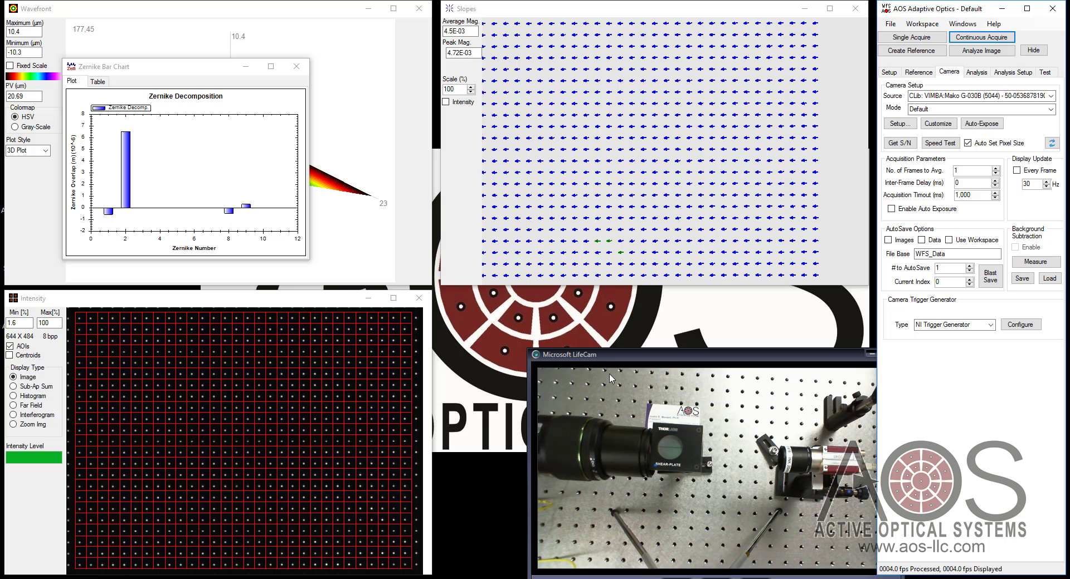
Step: Move the Zernike Bar Chart to the centre and take a fresh single acquisition
drag(202, 67, 577, 302)
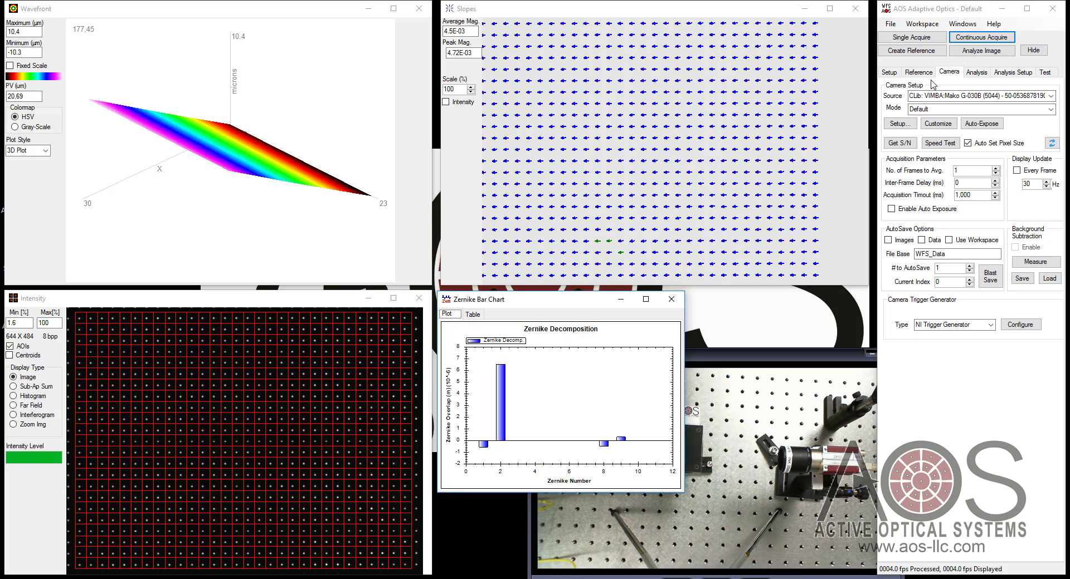
click(928, 38)
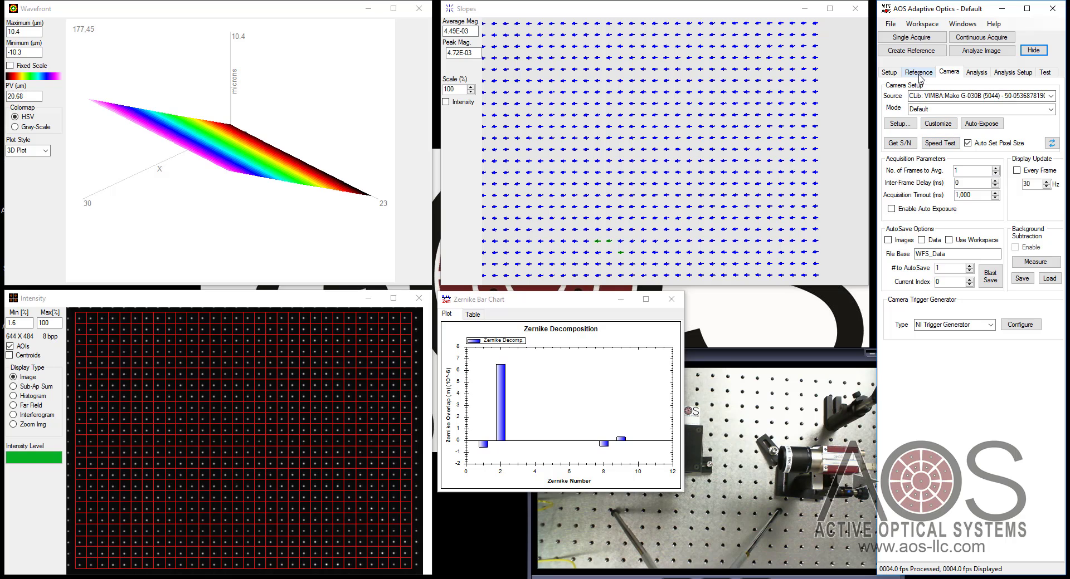
Step: Create a new reference using the Centroid method, zeroing Average Mag and PV
click(919, 73)
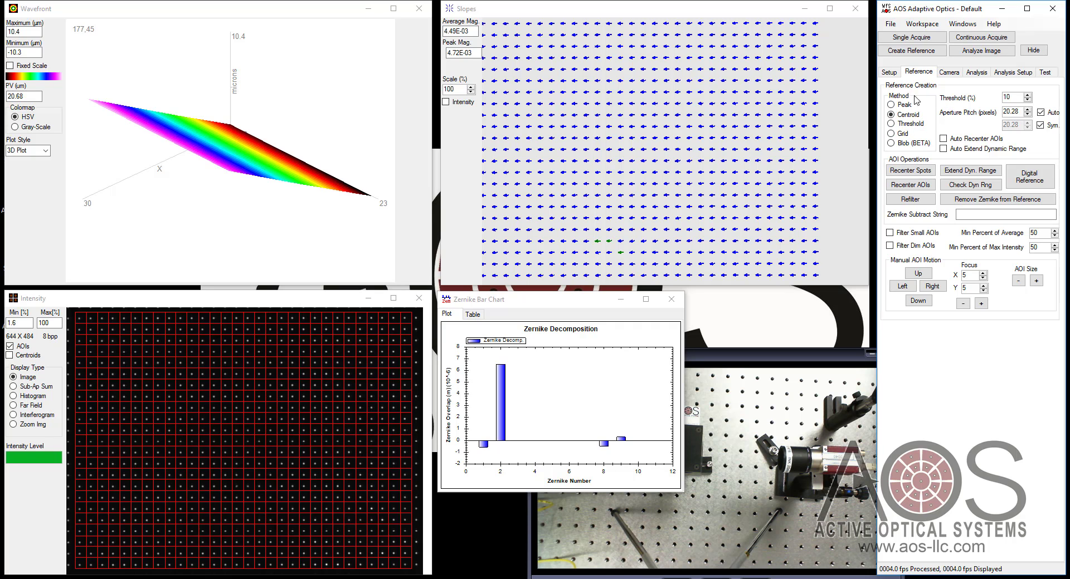
double_click(998, 98)
click(937, 53)
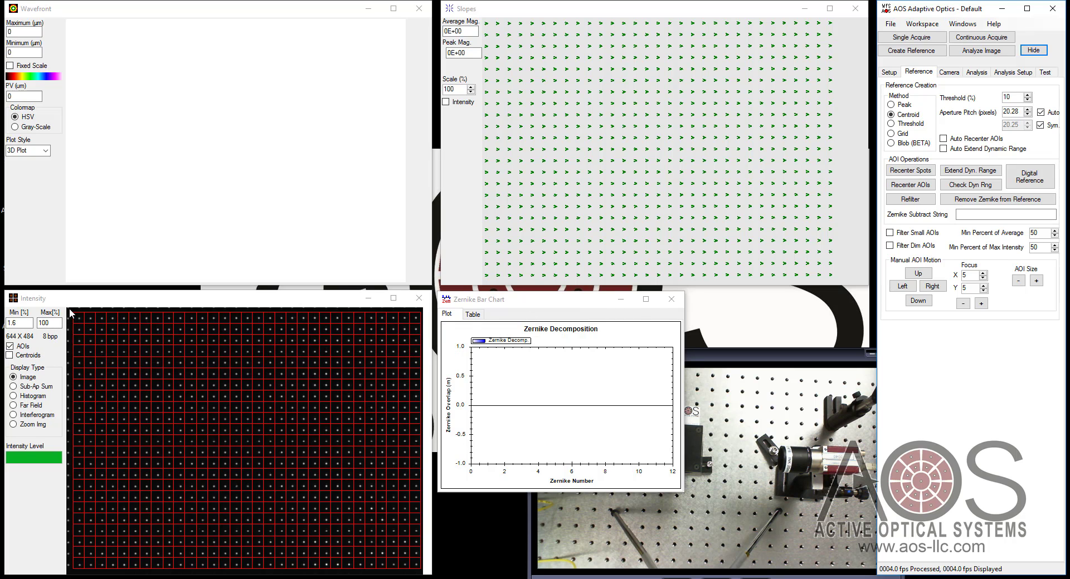
Step: Outline a circular region on the spot image and delete the AOIs outside it
drag(70, 308, 413, 575)
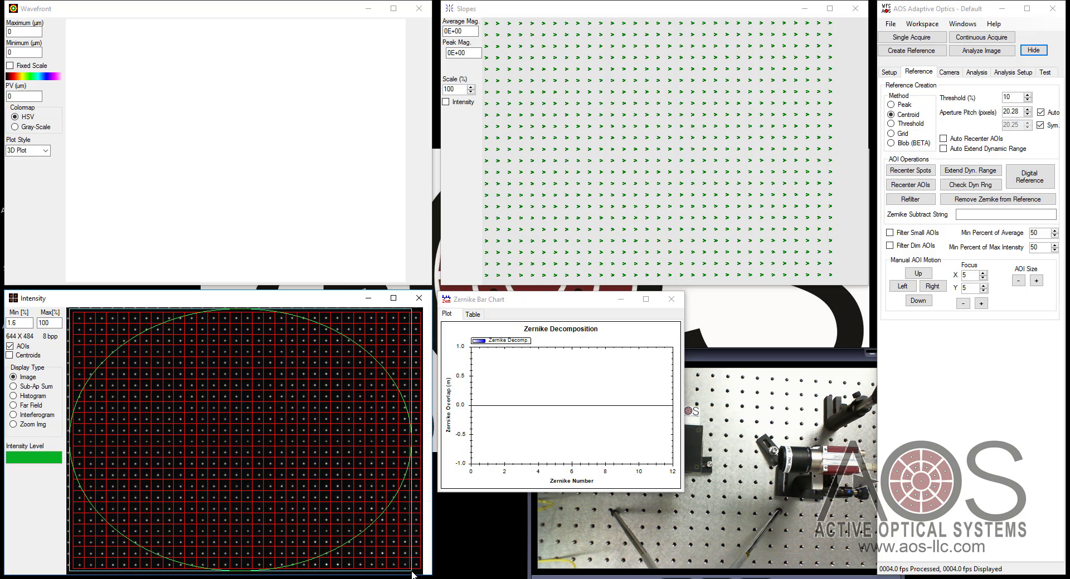
right_click(413, 575)
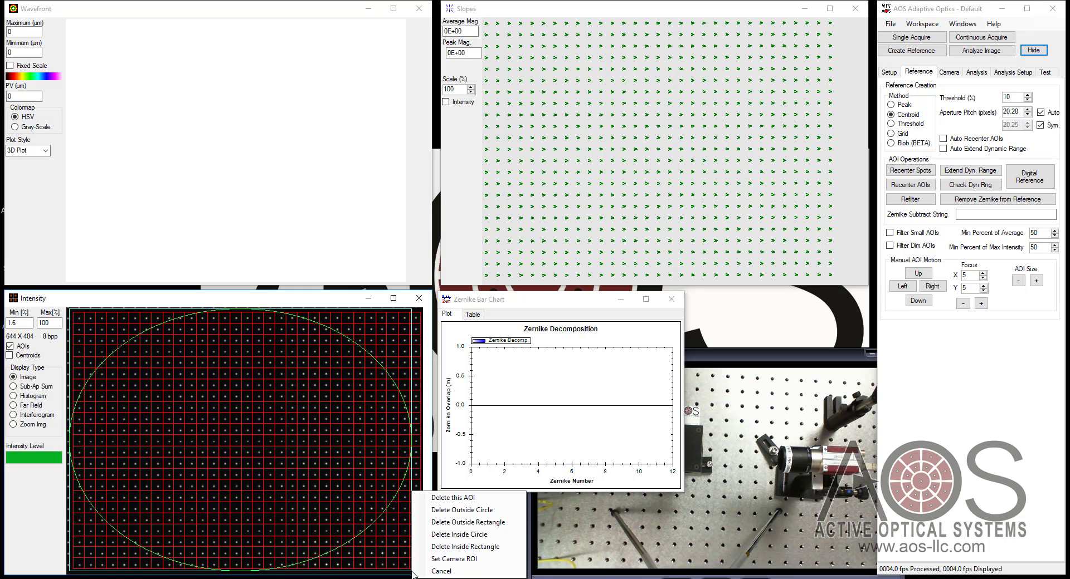
click(486, 522)
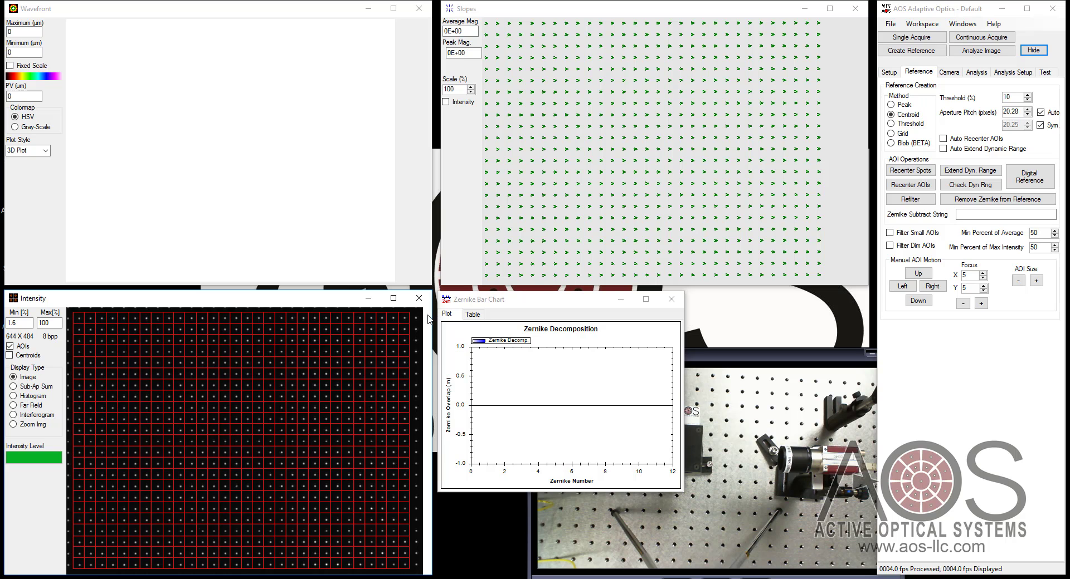
Step: Acquire a new frame and set the wavefront Plot Style to 2D Plot
click(898, 38)
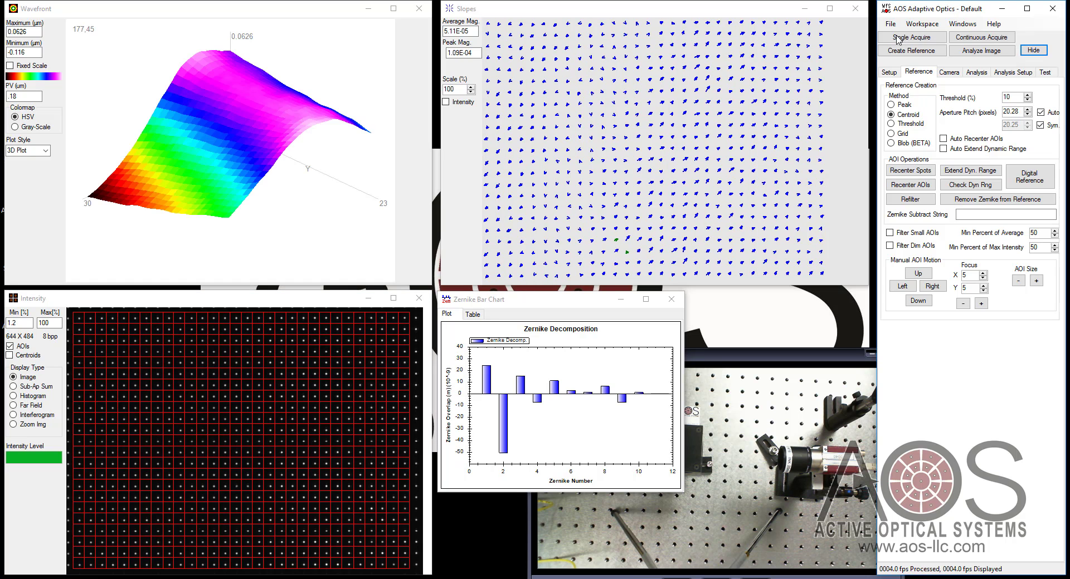
click(46, 151)
click(33, 169)
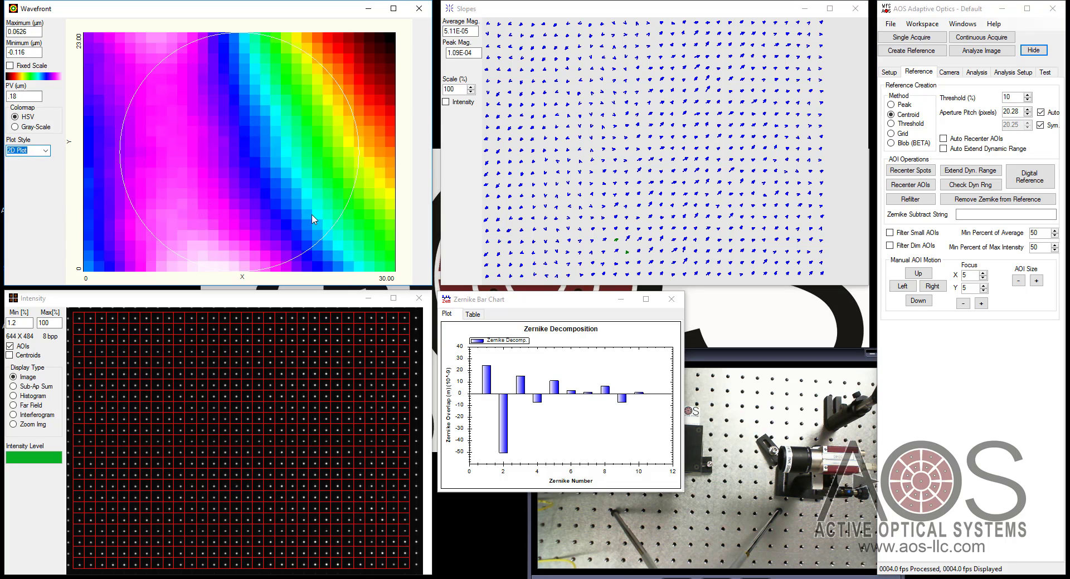
Step: Enable Subtract Average Tilt on the Setup tab and re-acquire, lowering PV to .11 µm
click(890, 73)
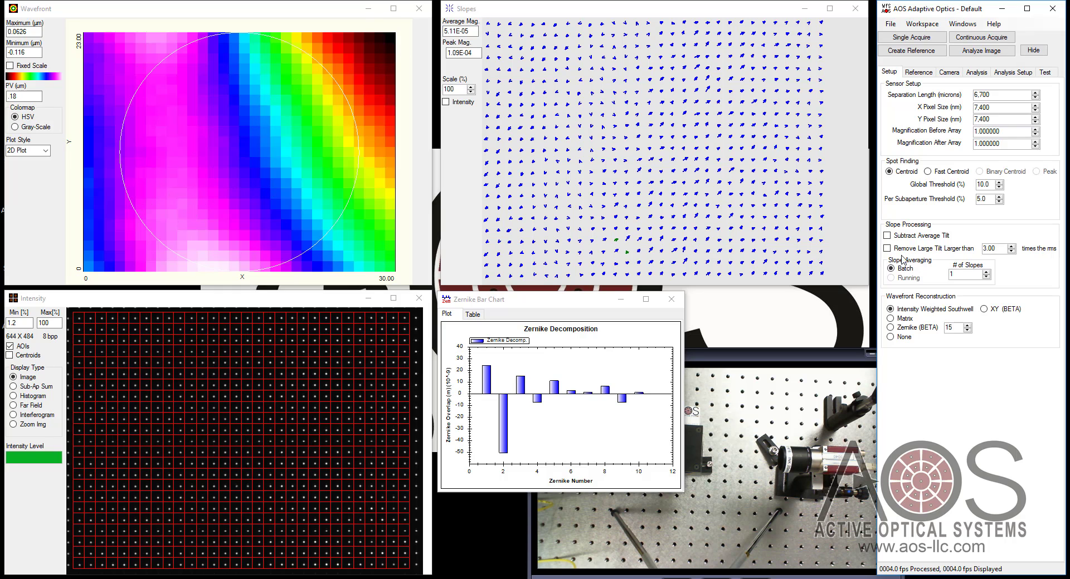
click(910, 236)
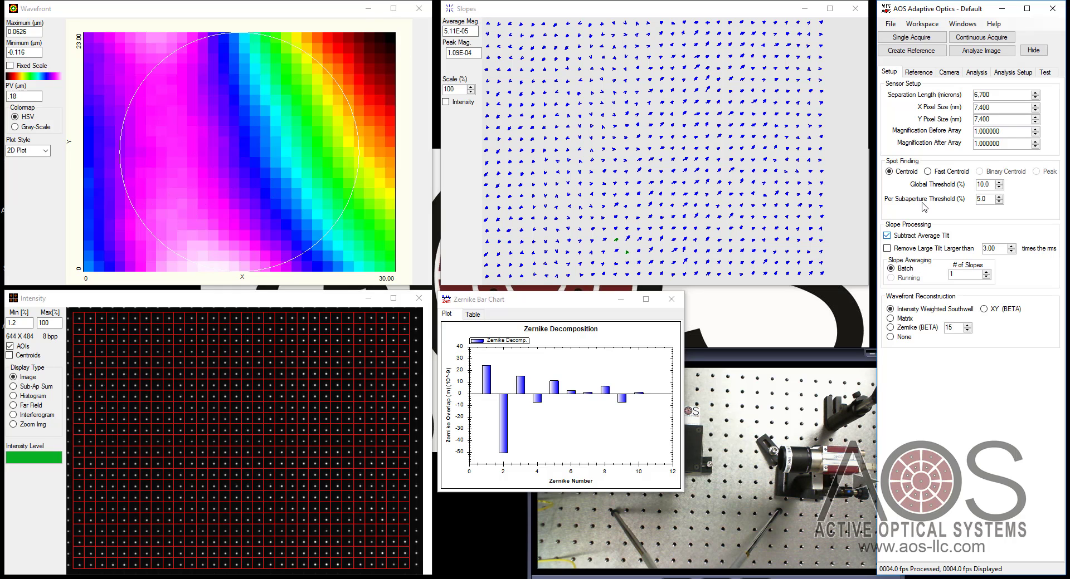
click(940, 41)
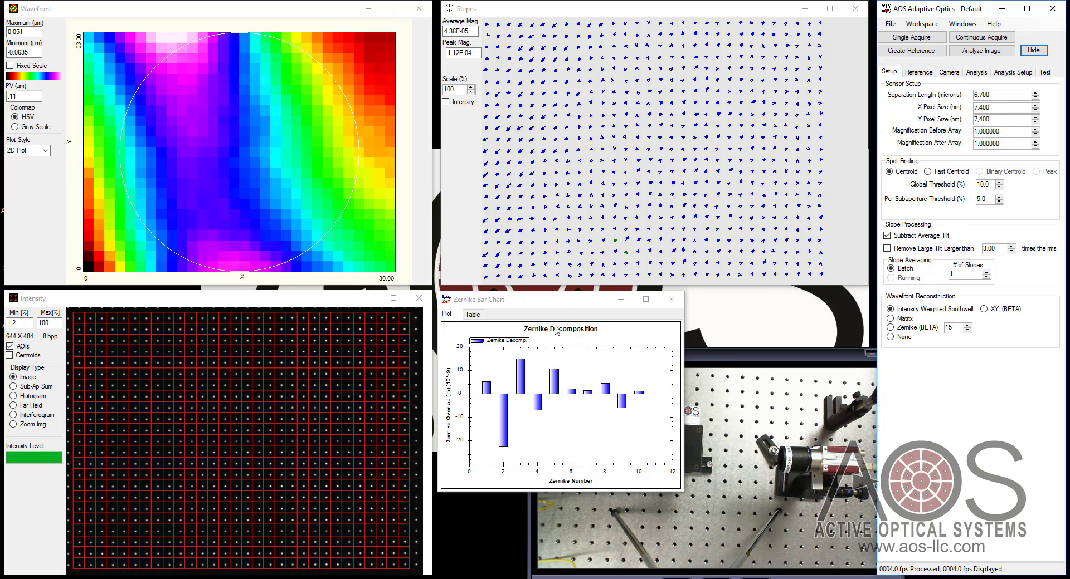
Step: Show the Zernike coefficients as a table enlarged to display all 10 rows
click(474, 315)
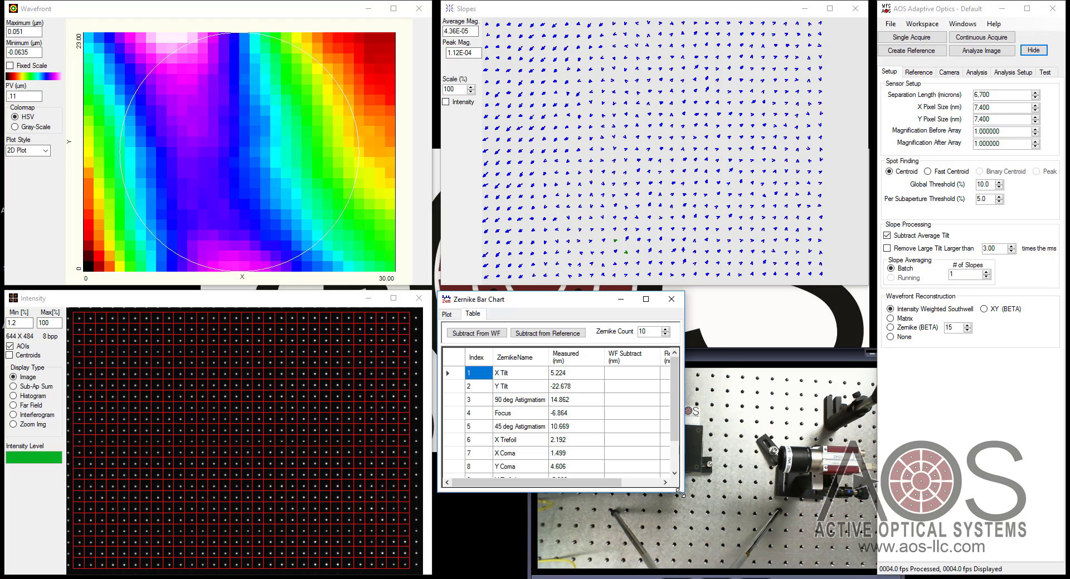
drag(679, 491, 844, 557)
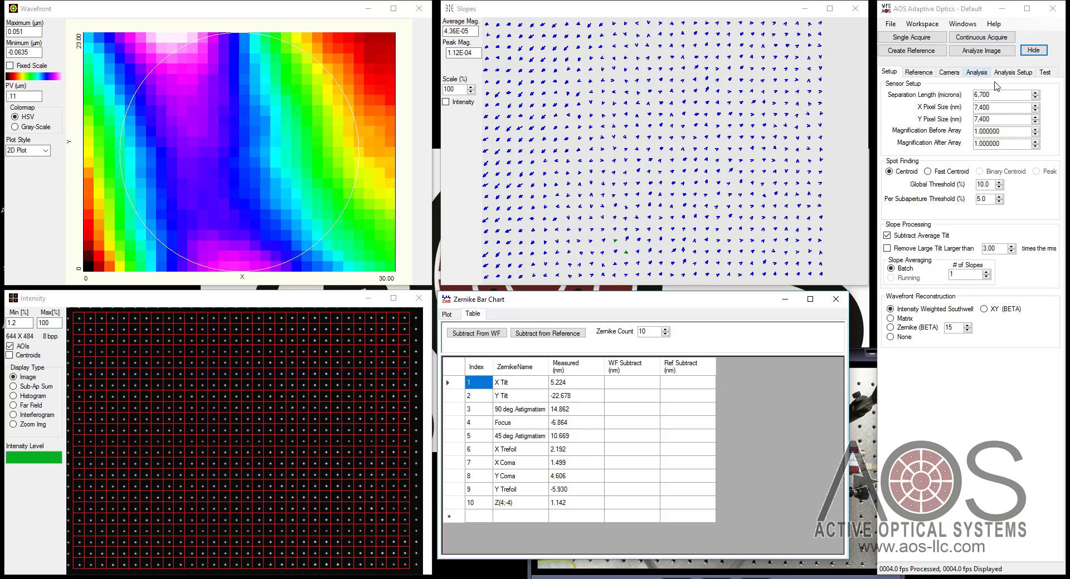
Step: View the Analysis report, highlight the RMS WF value, and take two single measurements
click(976, 72)
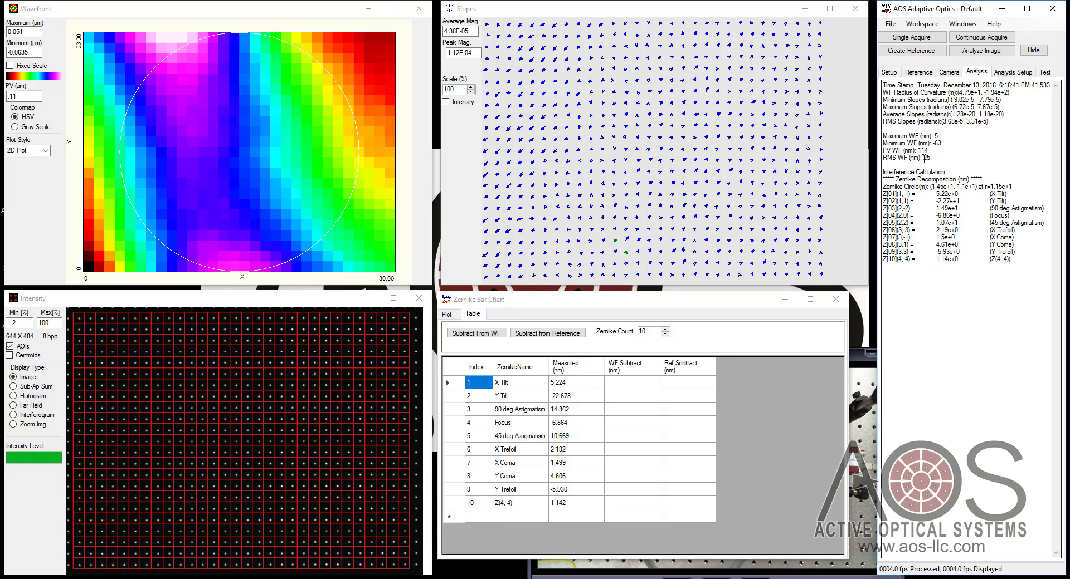
drag(923, 157, 935, 156)
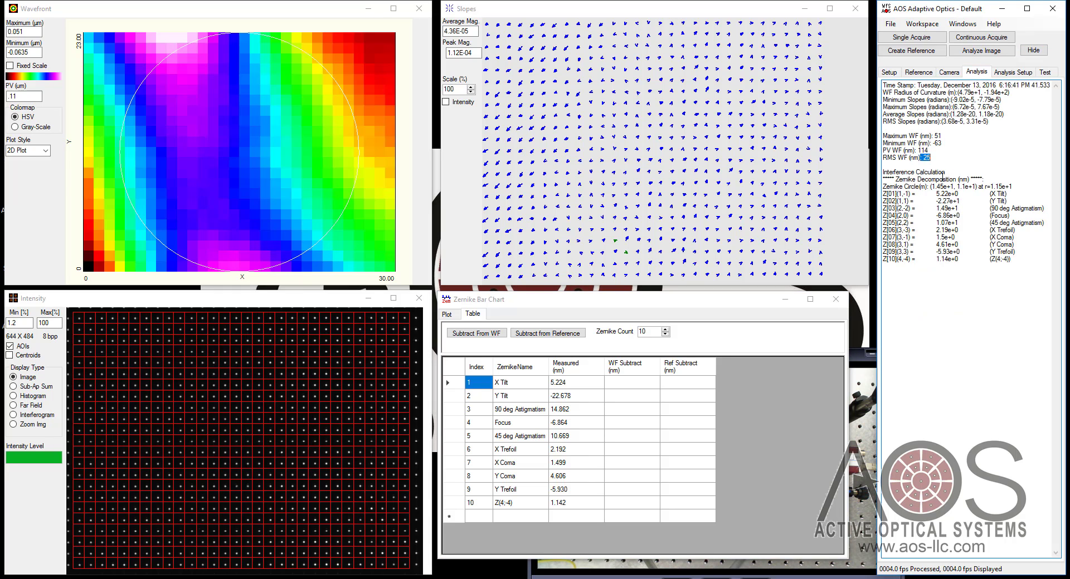
click(931, 38)
click(931, 37)
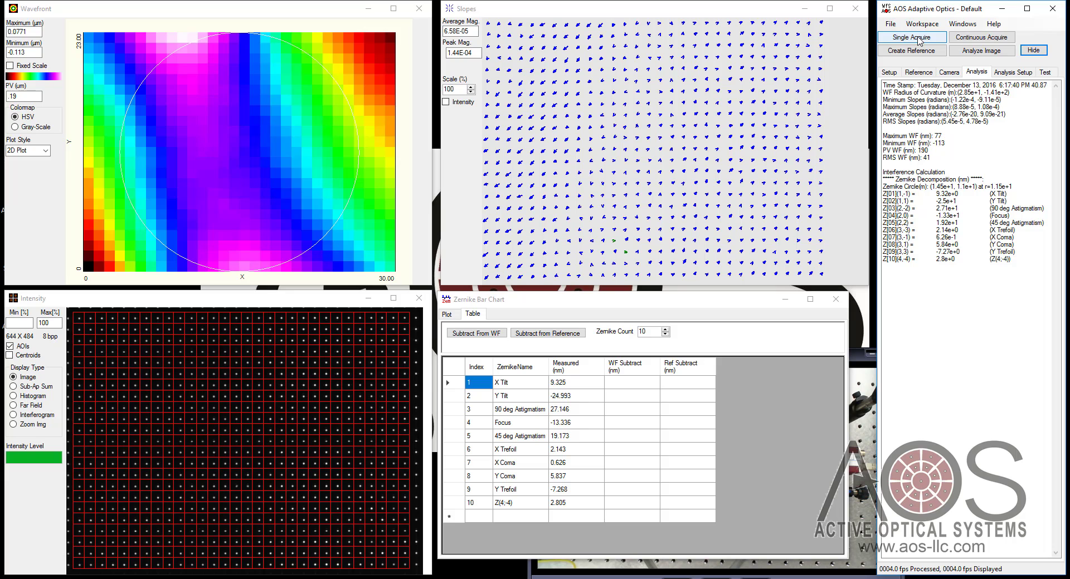
Step: Take a single measurement and make the current spots the reference with Recenter Spots
click(920, 41)
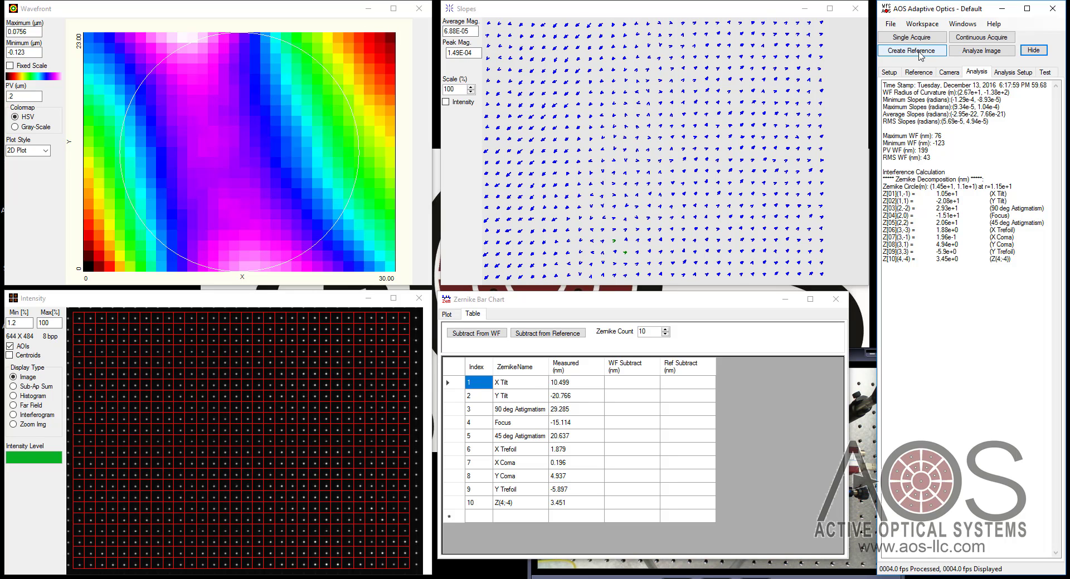
click(919, 72)
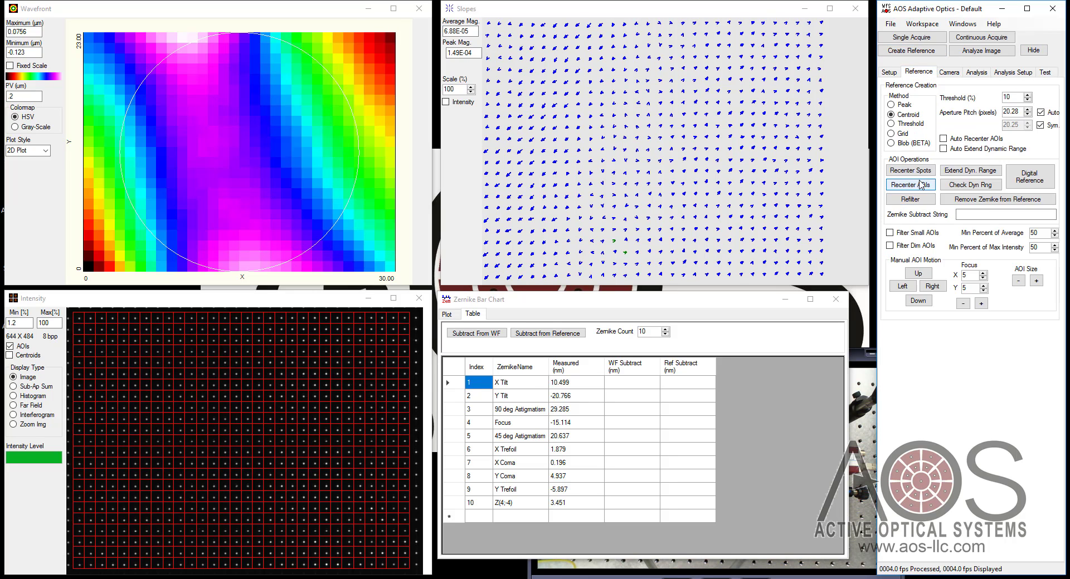
click(923, 172)
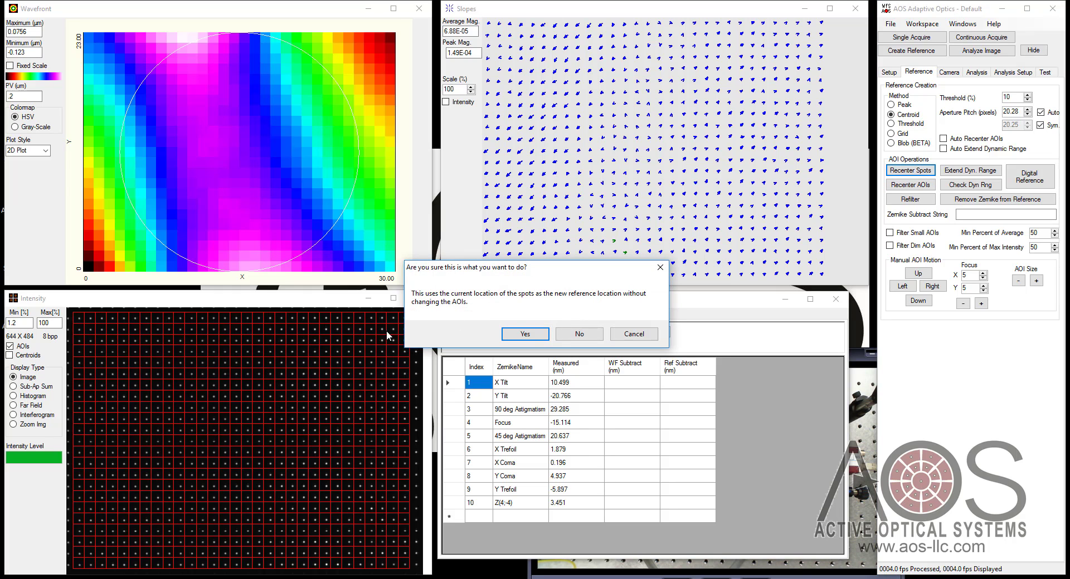
click(525, 335)
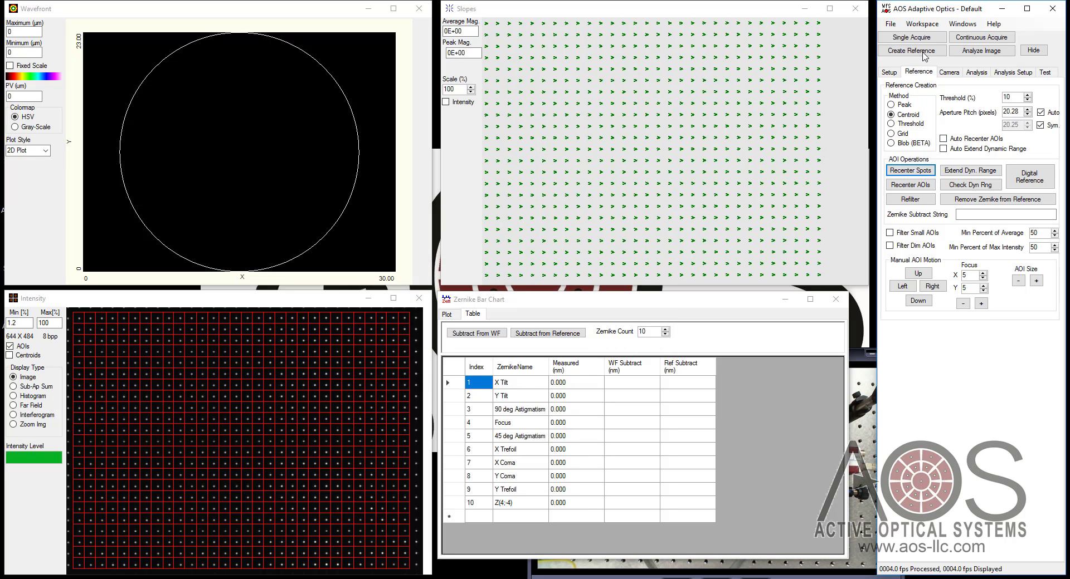
Step: Measure against the new reference and view the Analysis results: PV WF 27 nm, RMS WF 6 nm
click(928, 40)
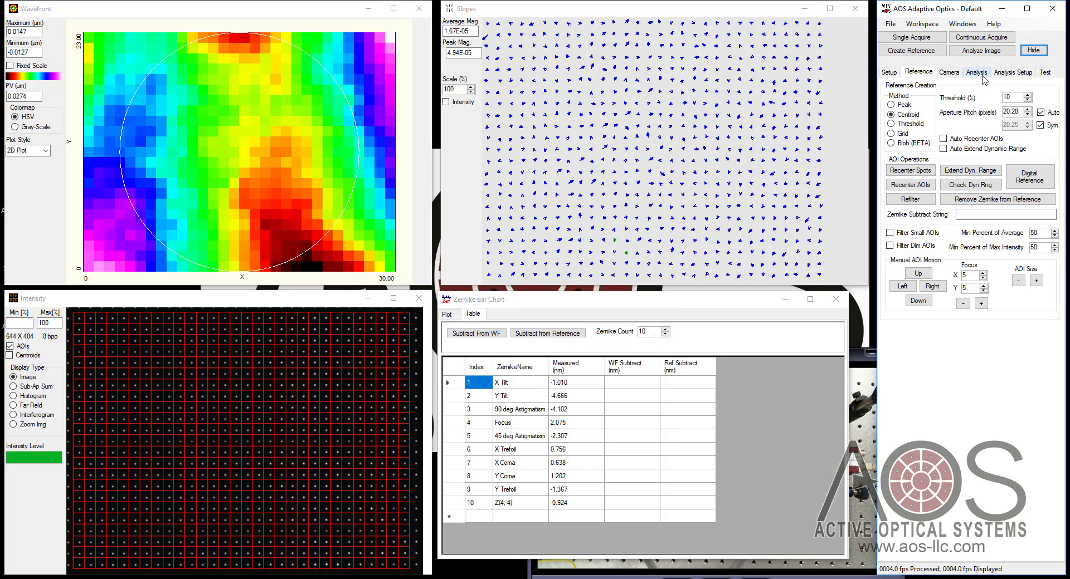
click(982, 75)
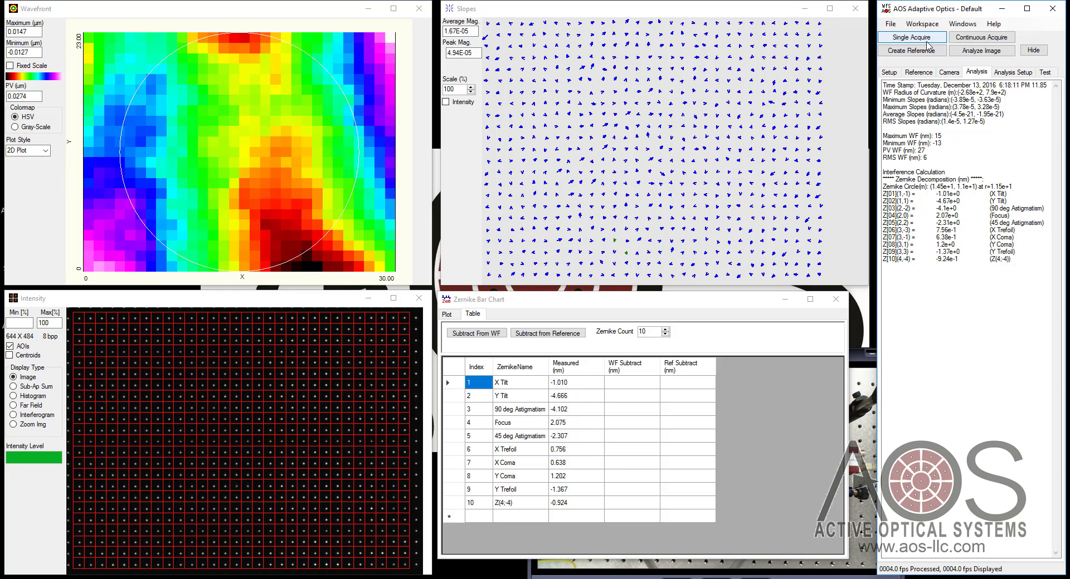
Step: Take five single measurements, enlarge the slope arrows to 375% scale, and move the webcam view up
click(932, 39)
click(932, 39)
click(931, 39)
click(933, 39)
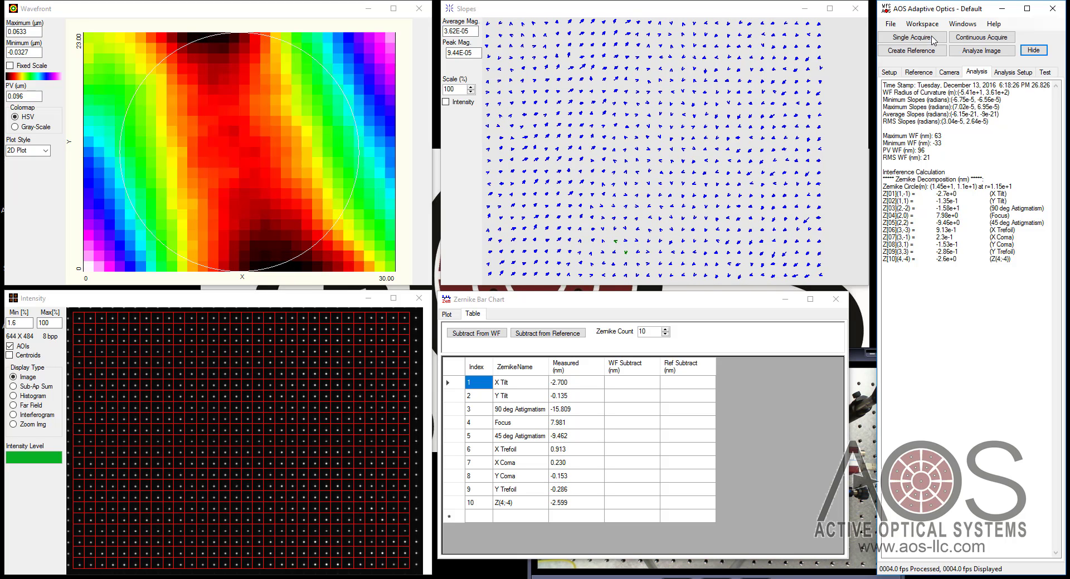
click(933, 39)
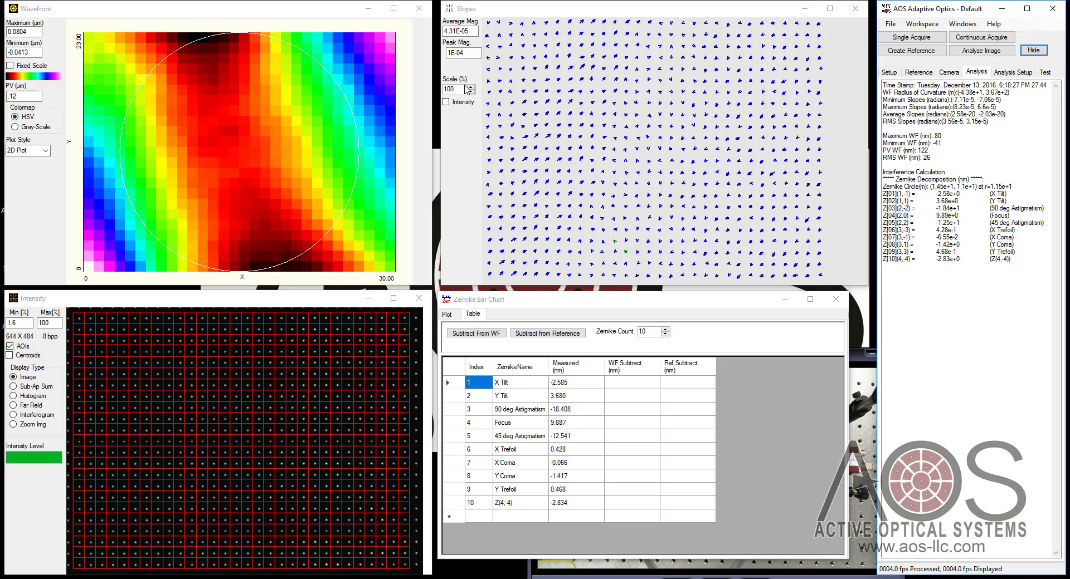
drag(470, 87, 471, 88)
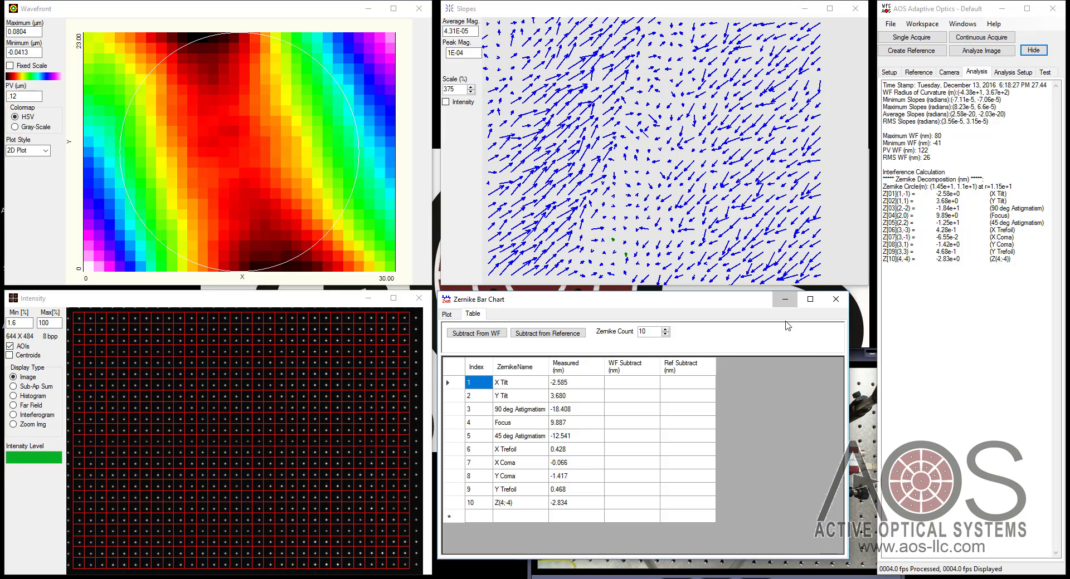
drag(801, 352, 802, 302)
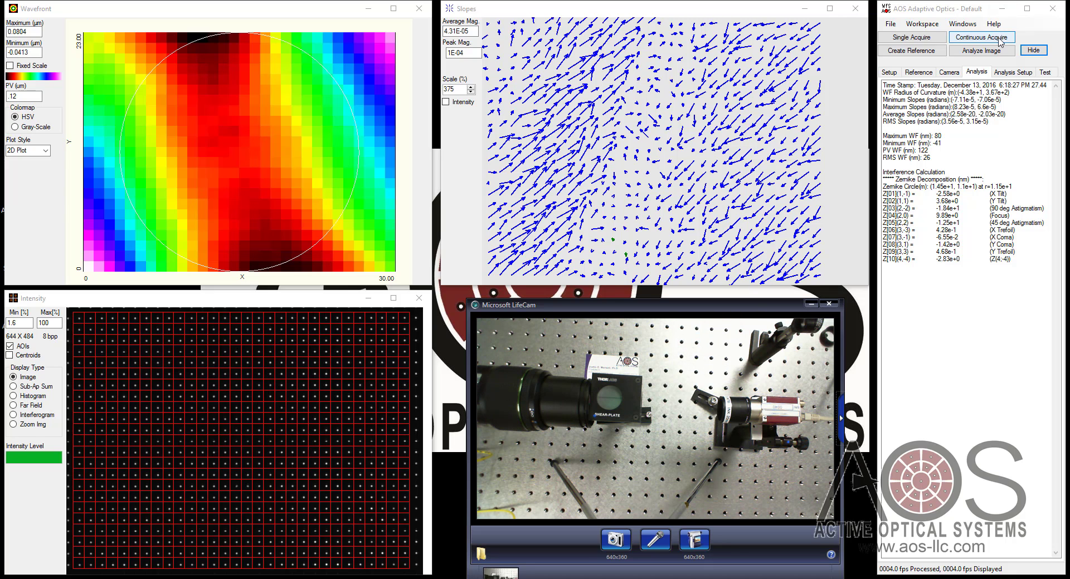
Step: Start continuous acquisition to stream live measurements of the strongly curved wavefront
click(1002, 42)
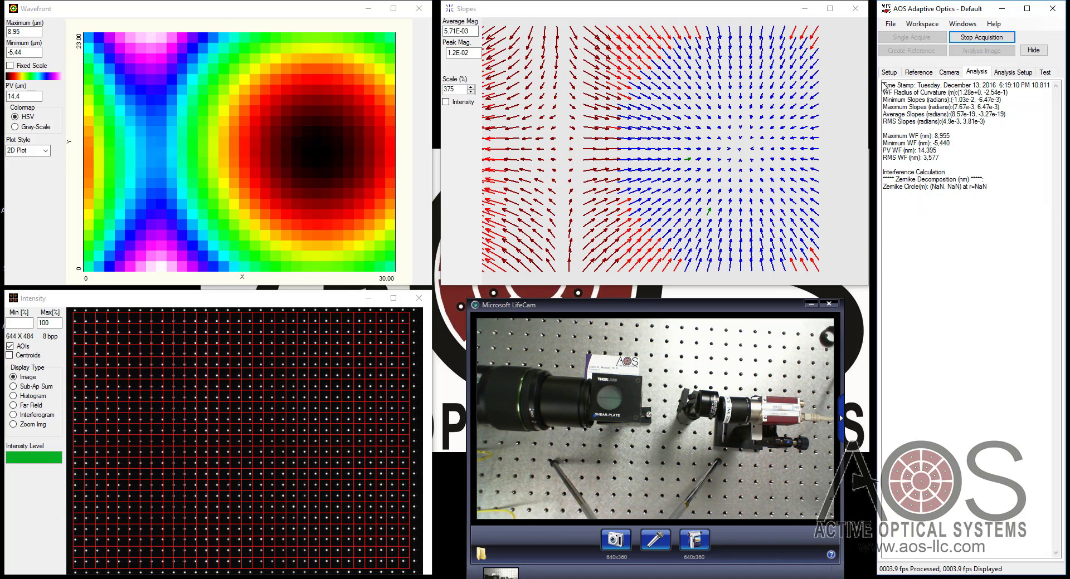
Step: Stop acquiring and show the Setup tab. Rerun continuous acquisition until the wavefront is centred, then stop it
click(966, 45)
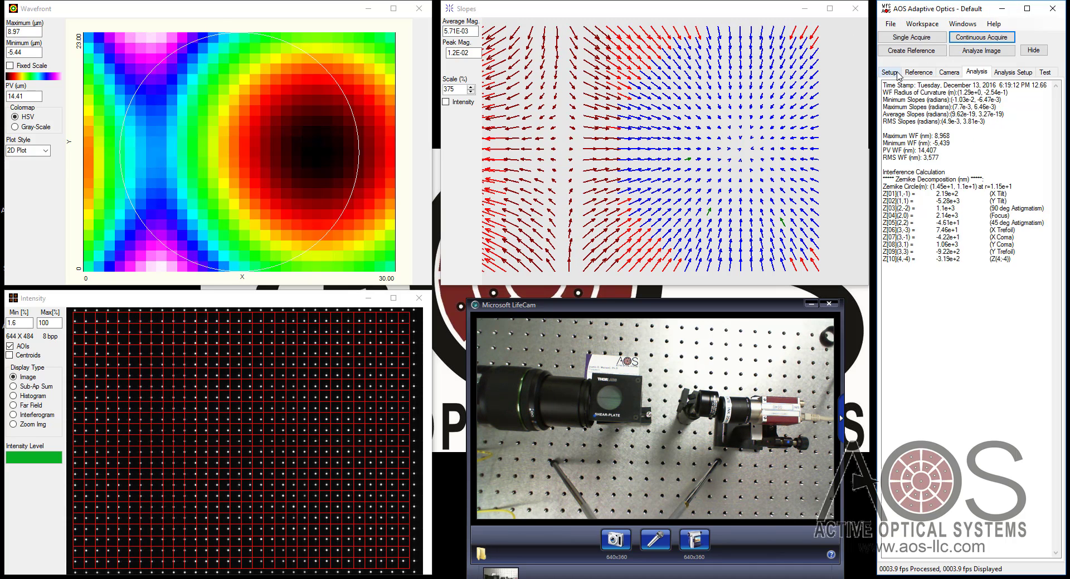
click(888, 72)
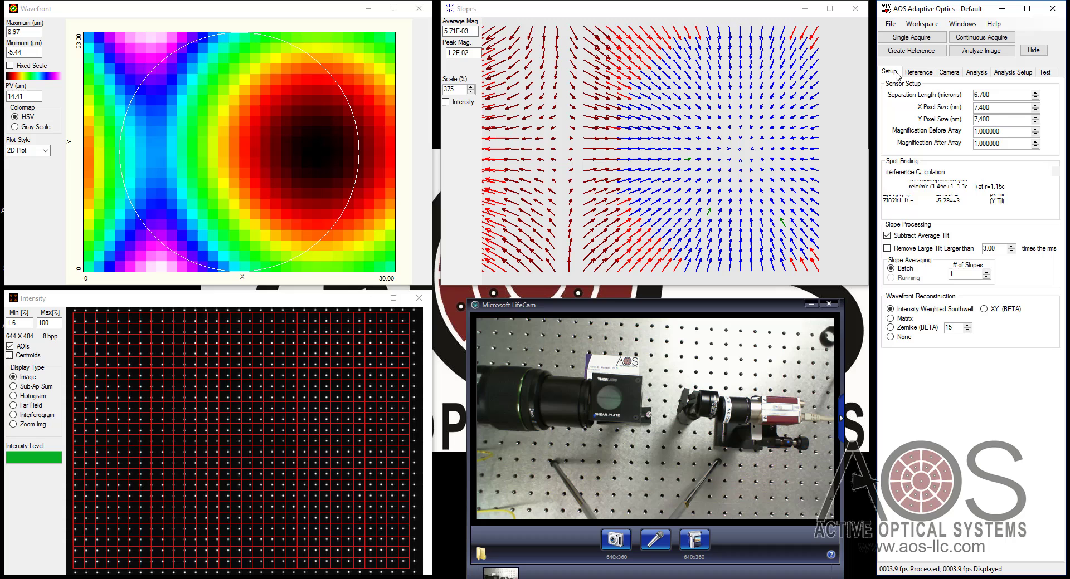
click(979, 43)
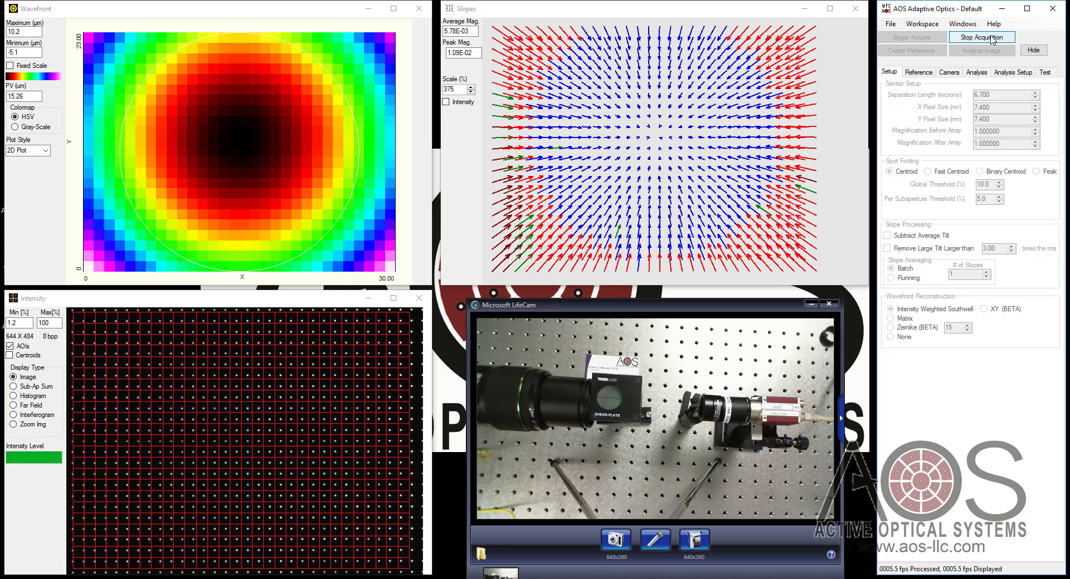
click(991, 37)
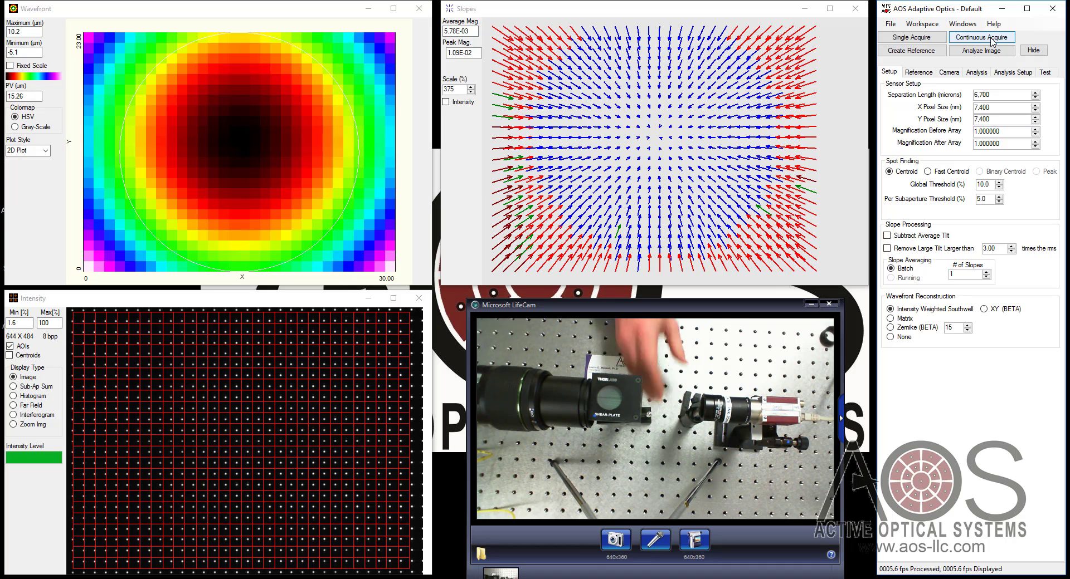
Step: Set the Intensity window Display Type to Zoom Img
click(991, 39)
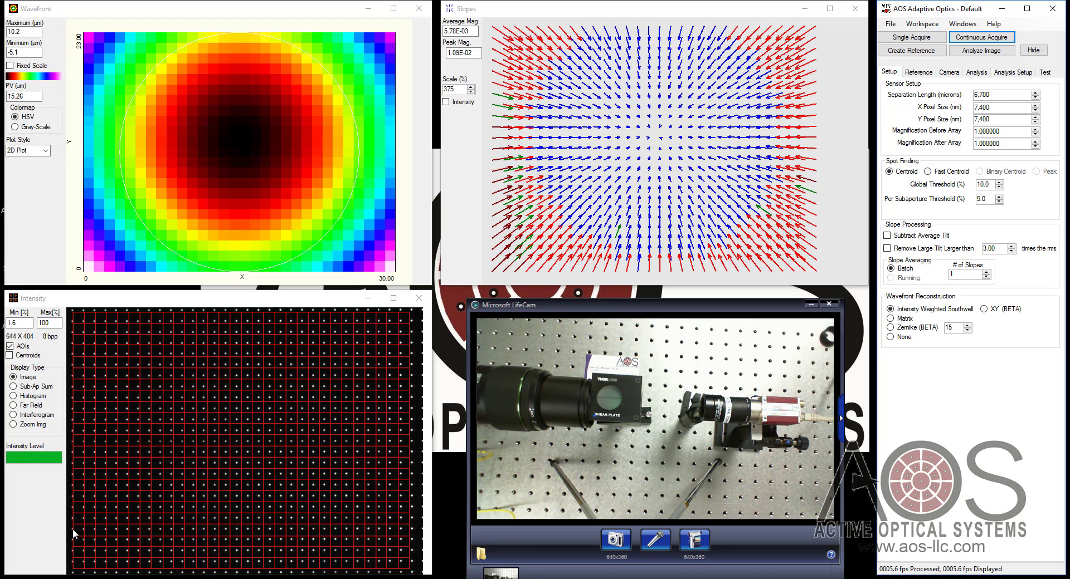
click(13, 425)
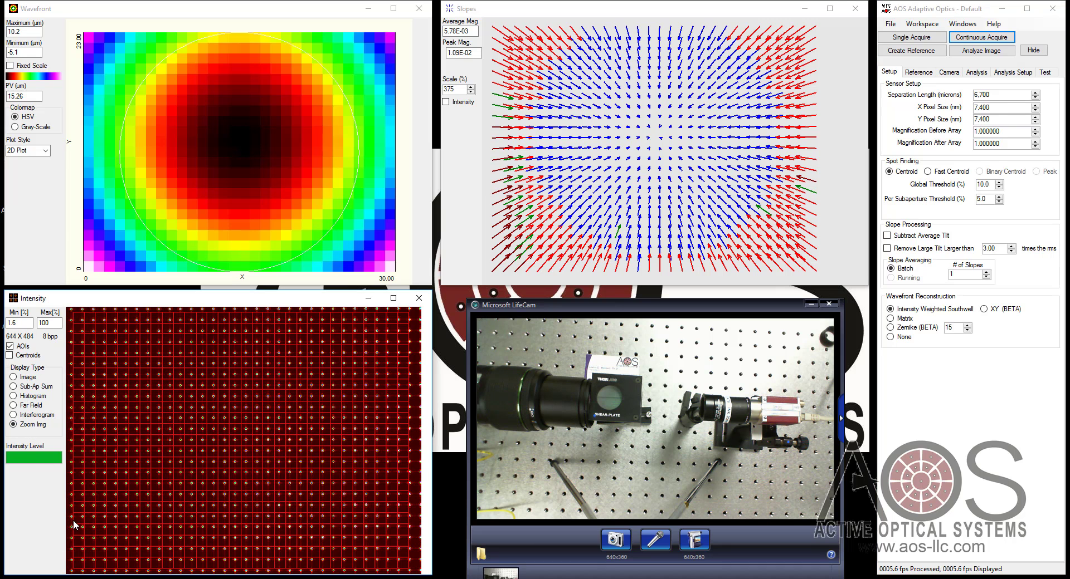
scroll(74, 524, up, 2)
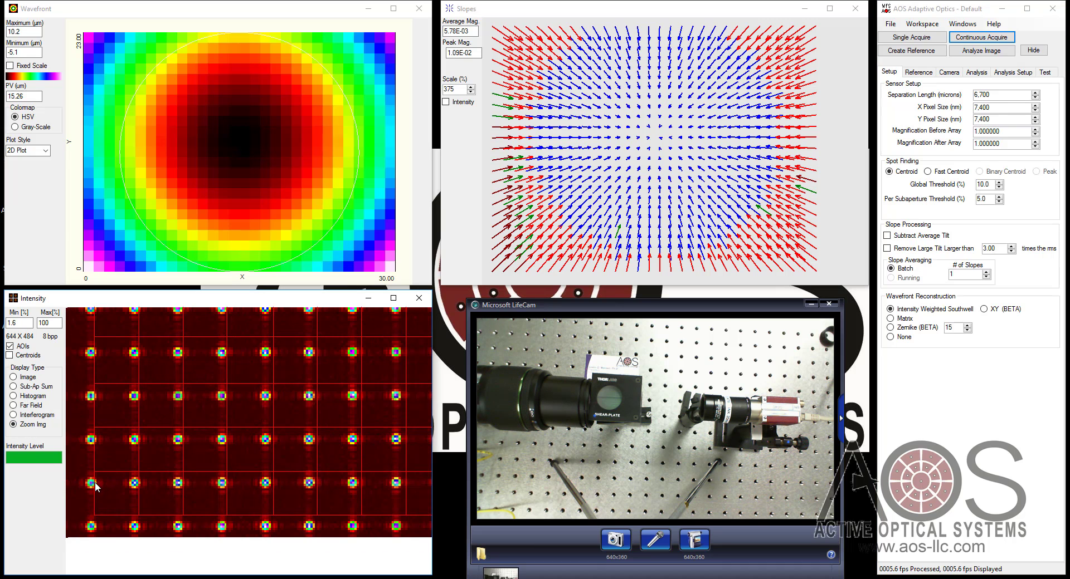
scroll(95, 486, up, 1)
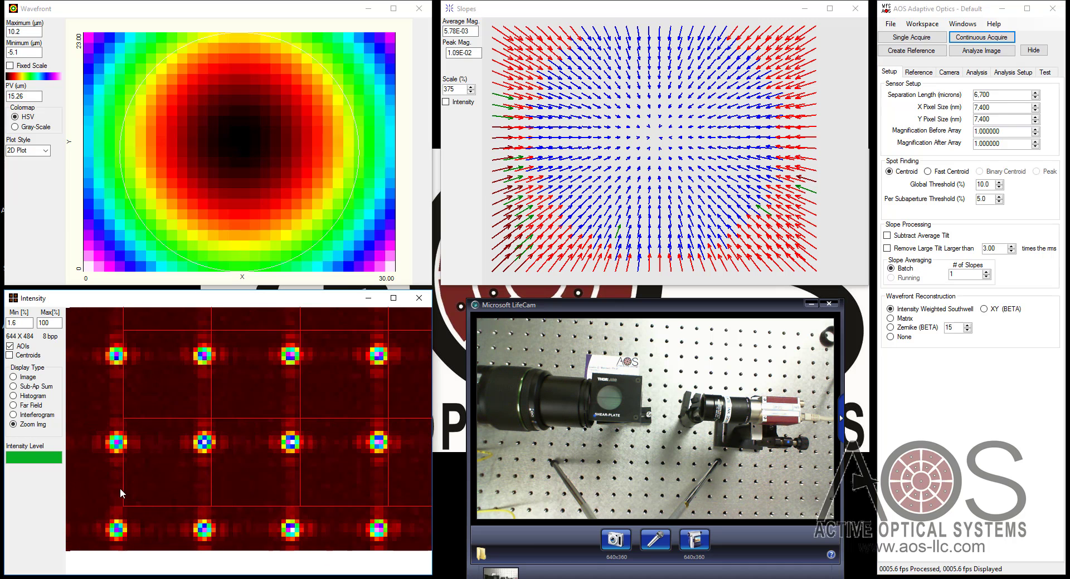
click(186, 460)
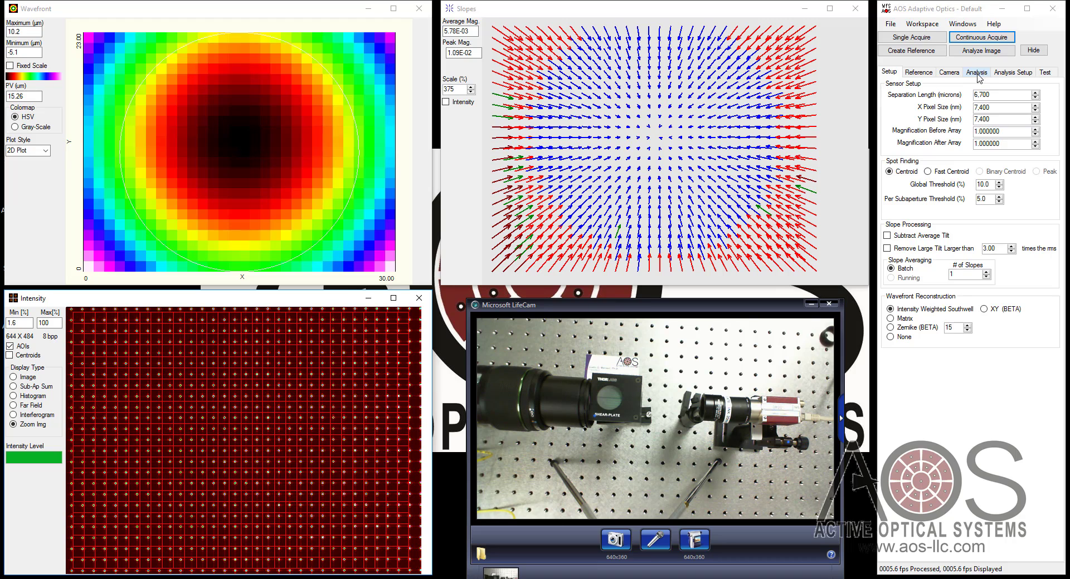
Step: Save the current measurement as image file TEST on the Desktop, replacing the existing file
click(893, 27)
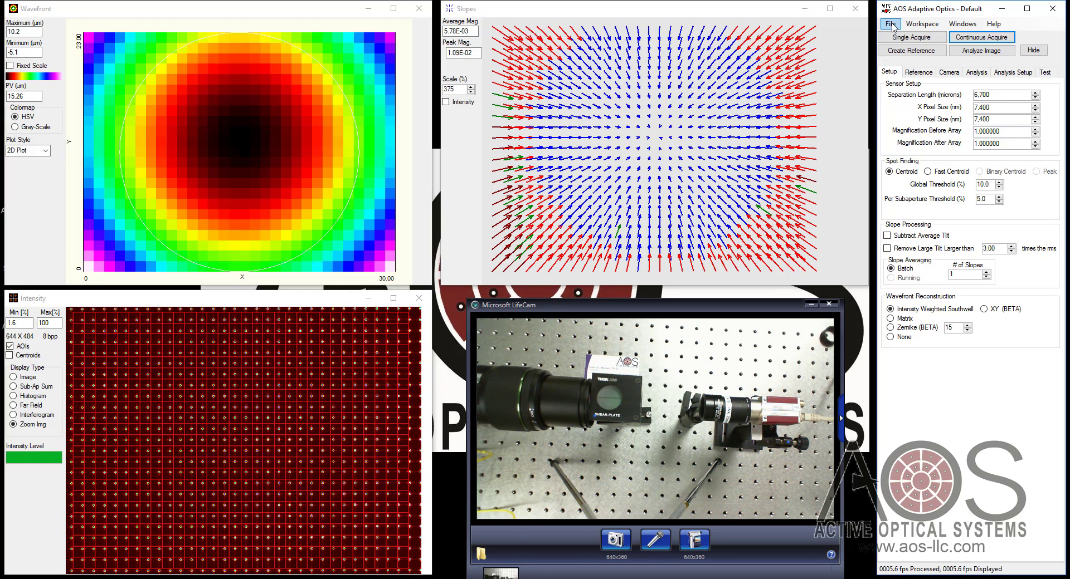
click(891, 26)
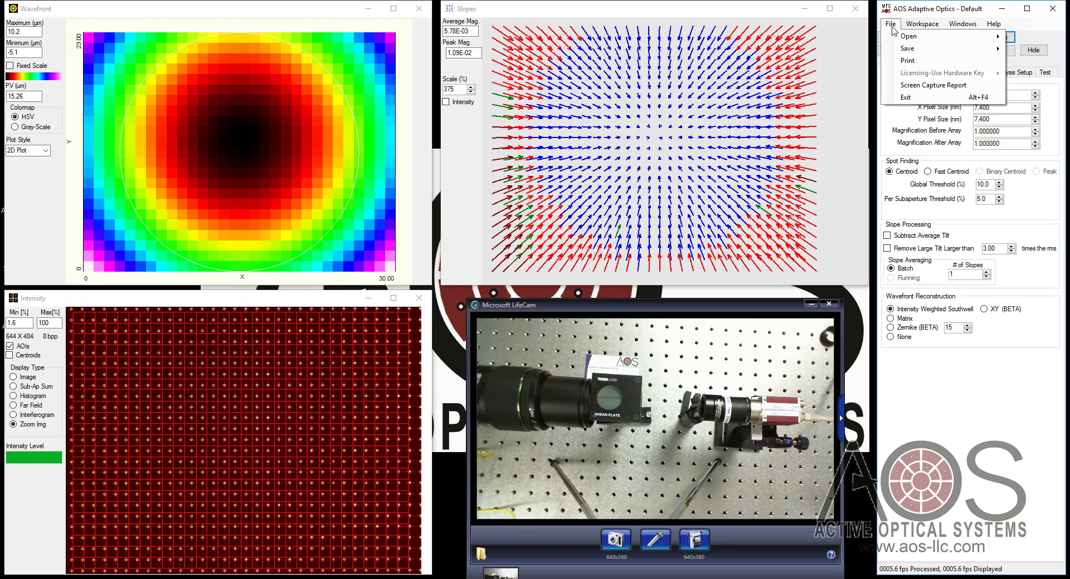
mouse_move(947, 49)
click(1061, 52)
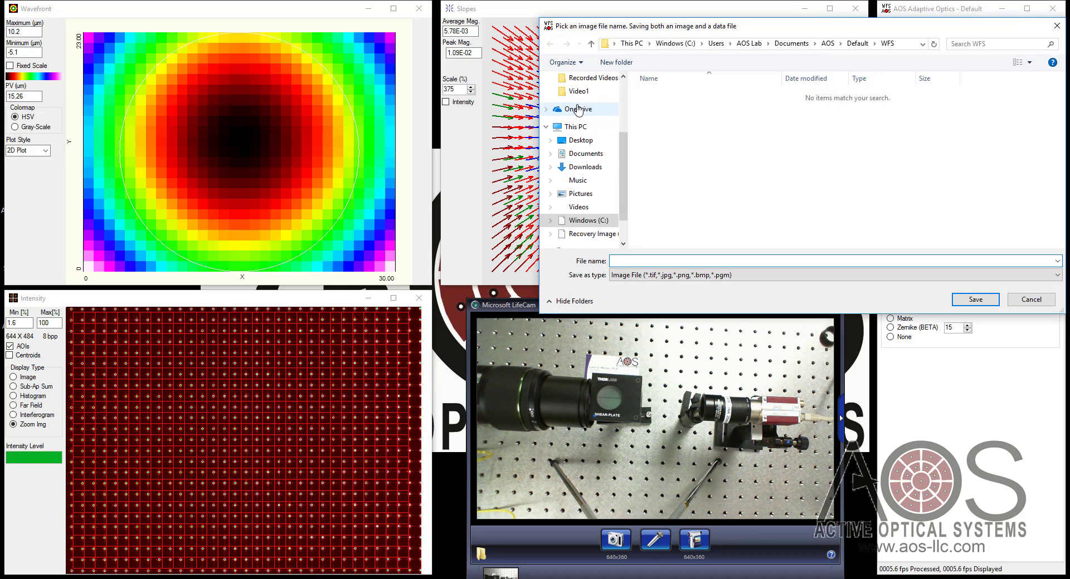
click(583, 140)
click(791, 260)
text(TEST)
key(Return)
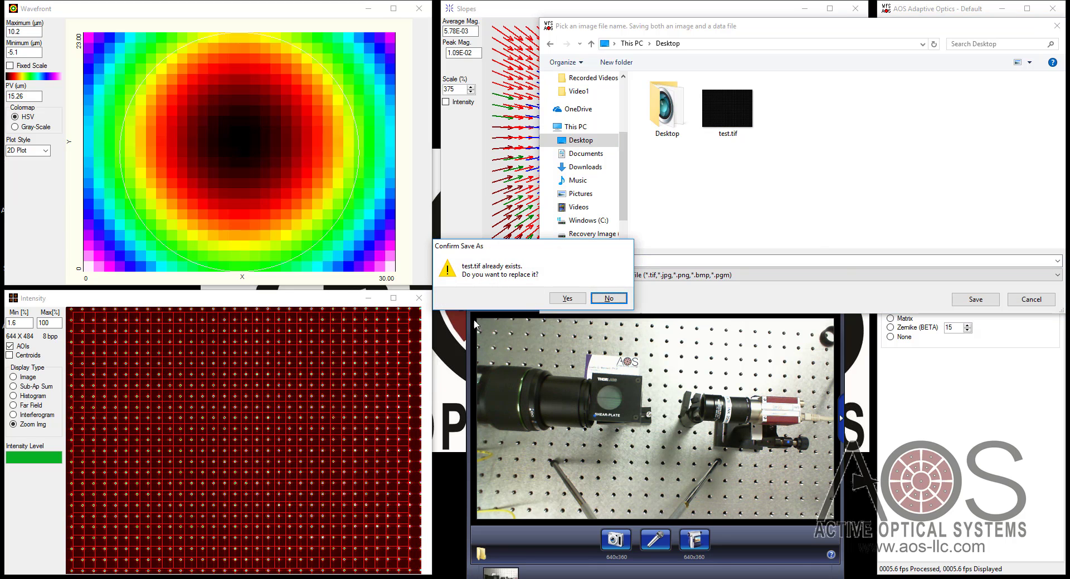
key(Return)
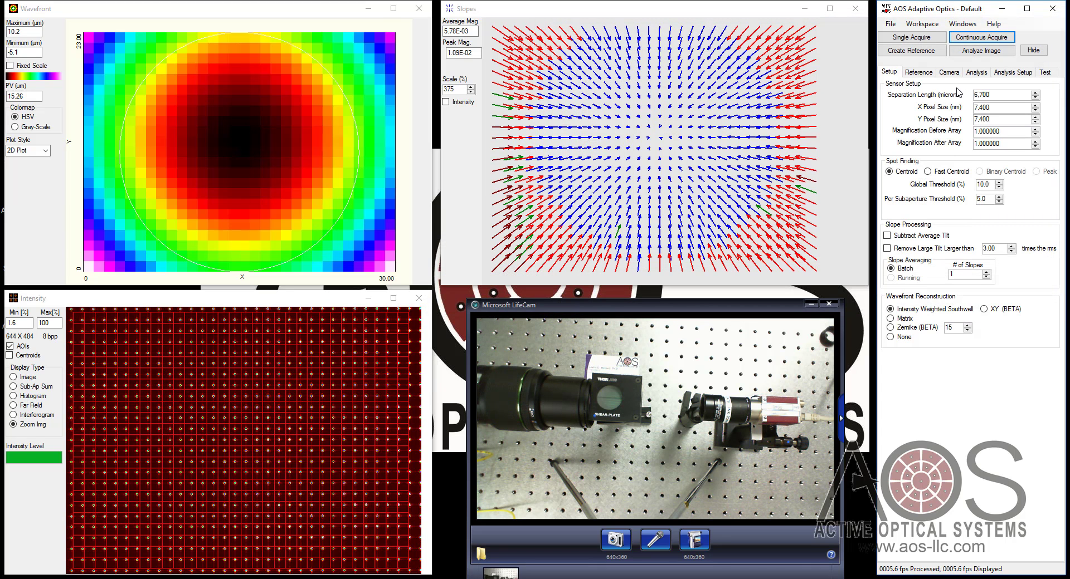
Step: Inspect the Setup separation length (6.700 microns) and X and Y pixel sizes (7.400)
double_click(1007, 95)
double_click(1001, 109)
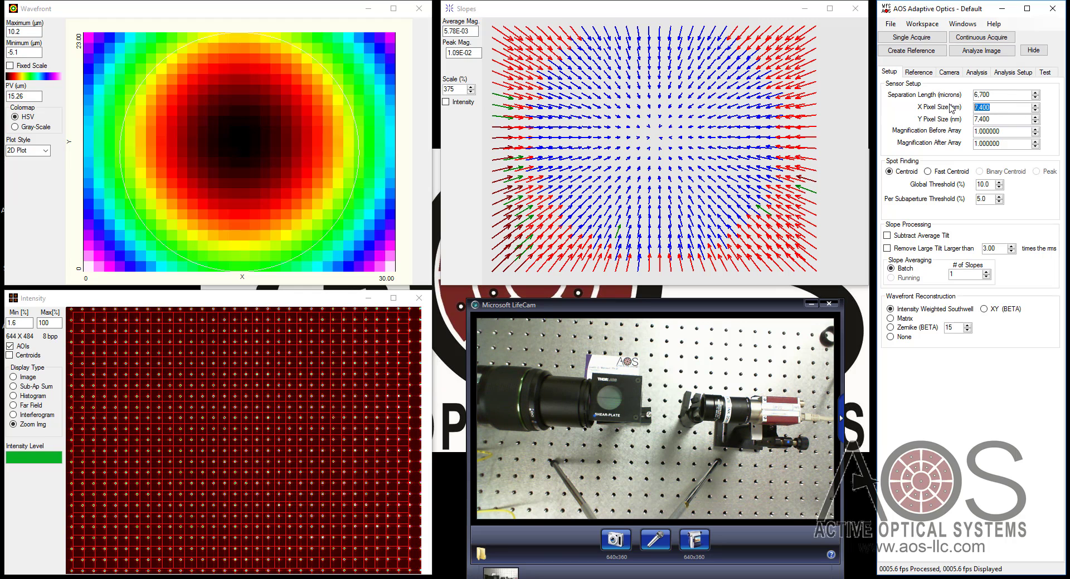
click(1003, 120)
drag(1003, 120, 970, 96)
Step: Enable Subtract Average Tilt and take single acquisitions, giving PV 14.07 µm
click(928, 236)
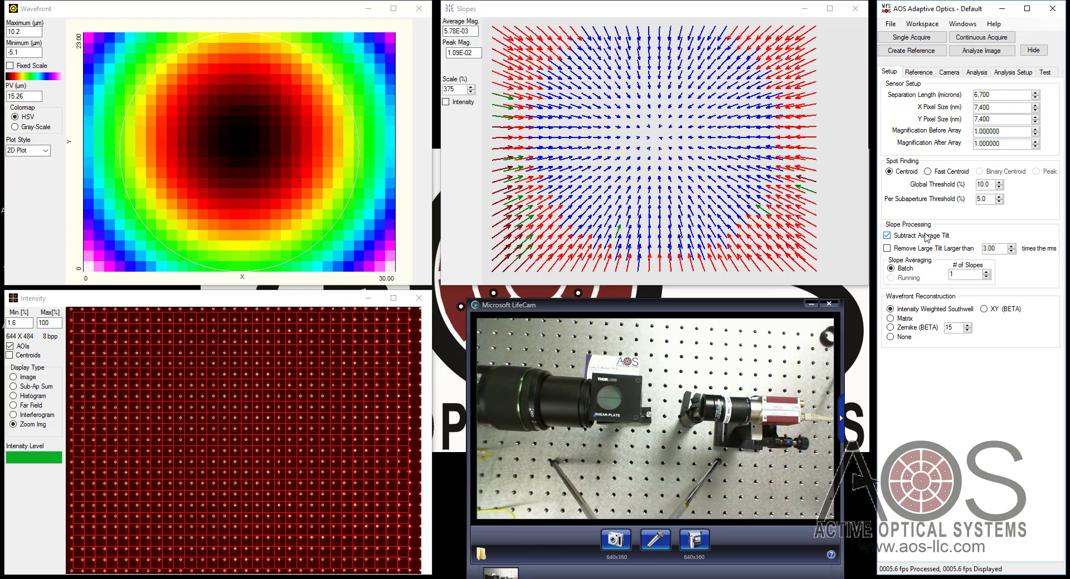
click(938, 39)
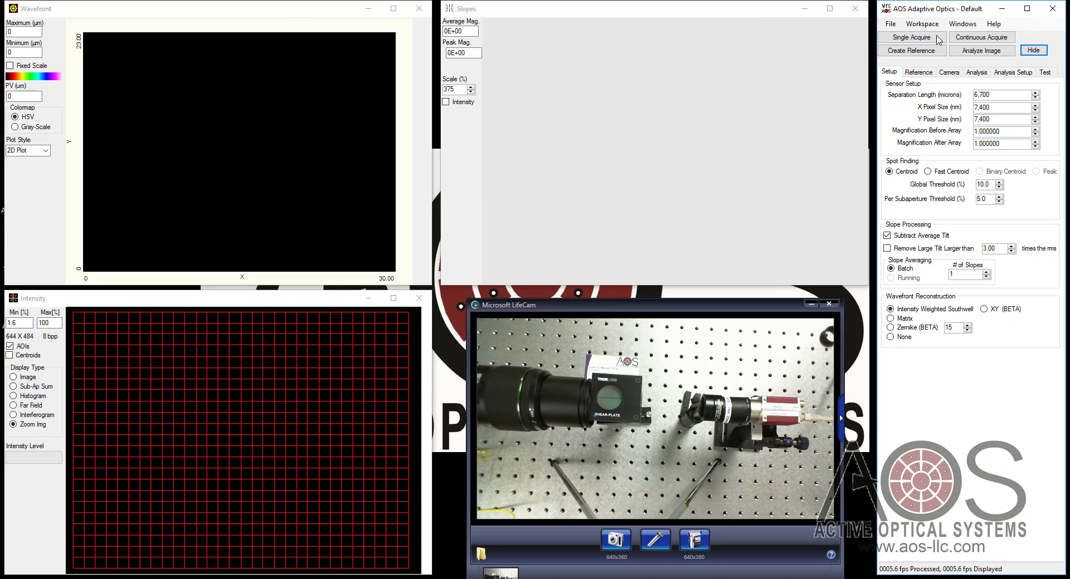
click(938, 39)
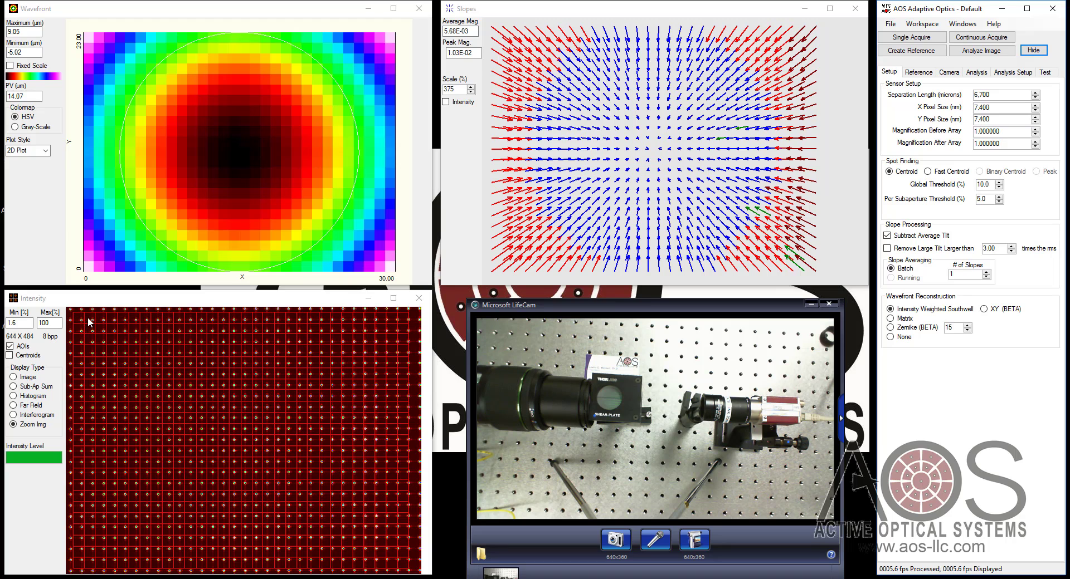
Step: Show the raw spot Image, draw a circle over the spots, and delete AOIs outside it
click(115, 311)
right_click(359, 551)
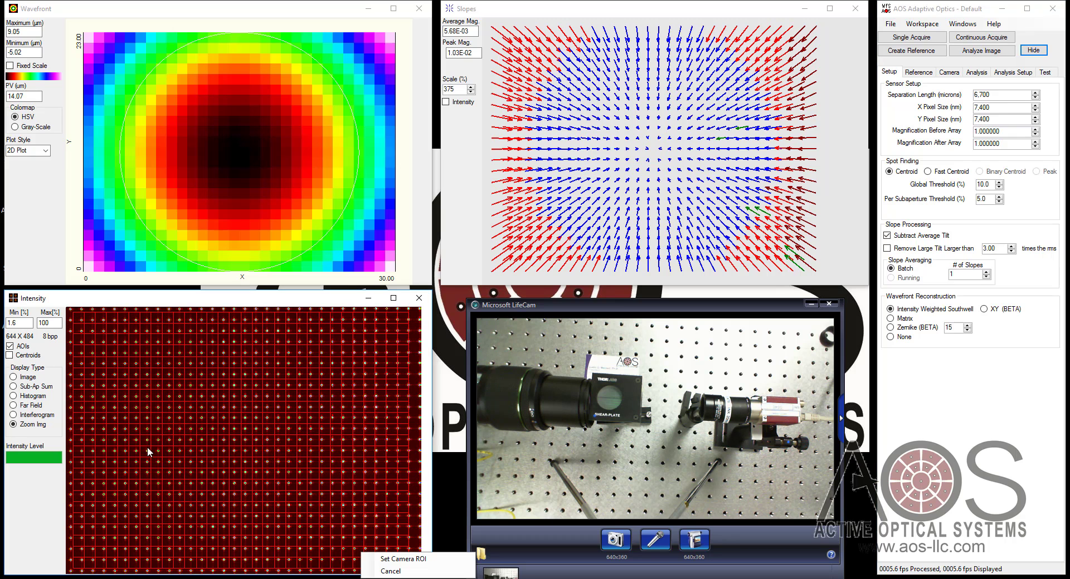
click(28, 377)
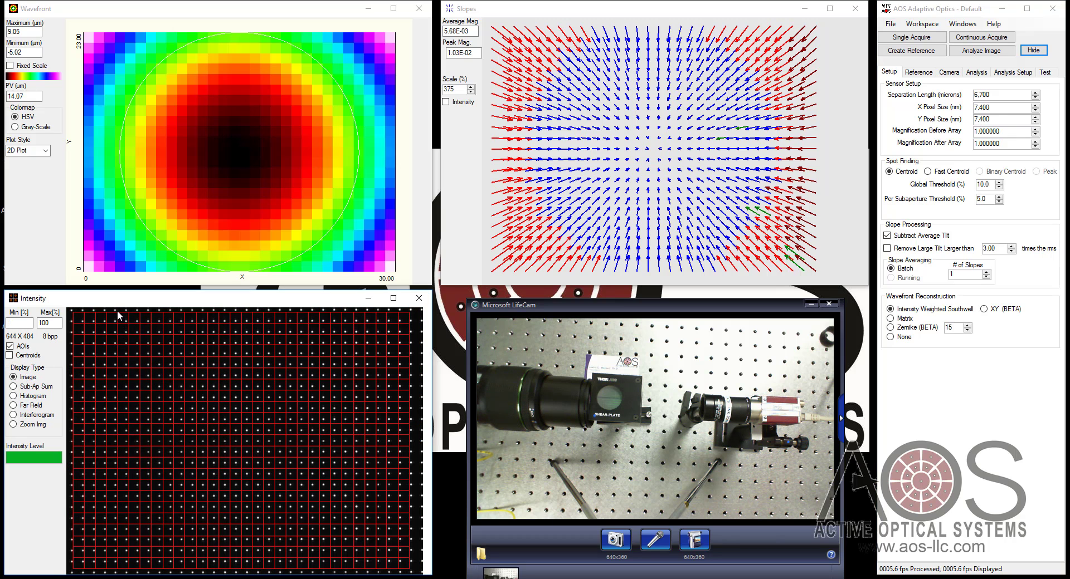
drag(113, 309, 365, 569)
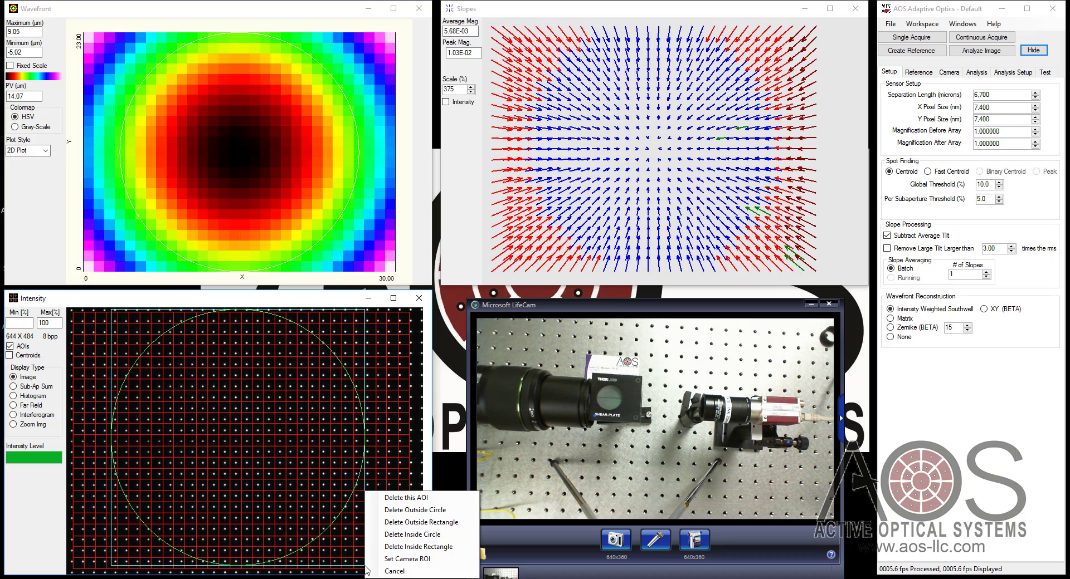
click(427, 511)
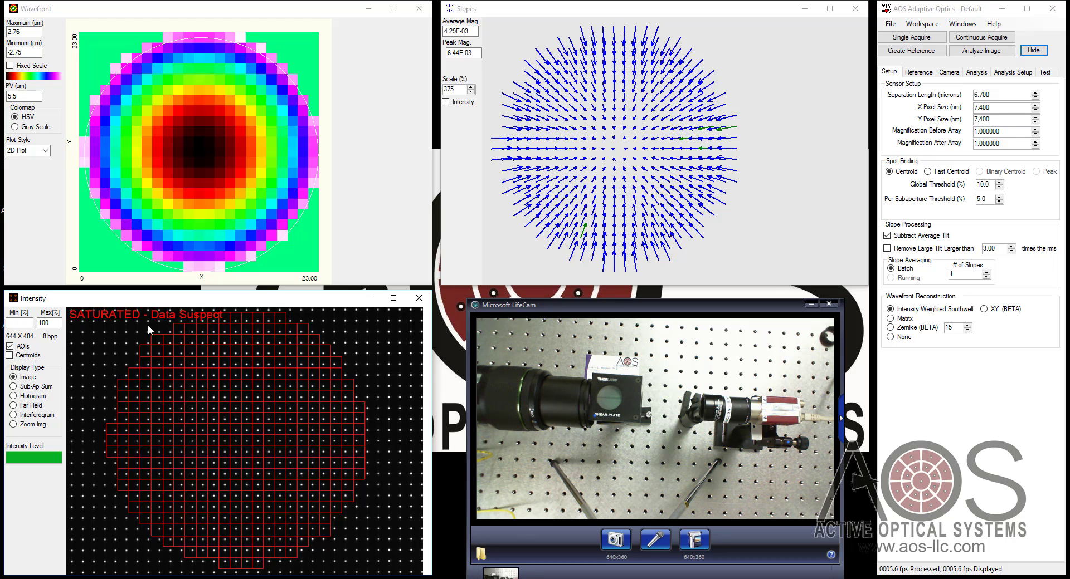
Step: Check the intensity histogram, return to the spot image, and highlight the radius of curvature in Analysis
click(35, 397)
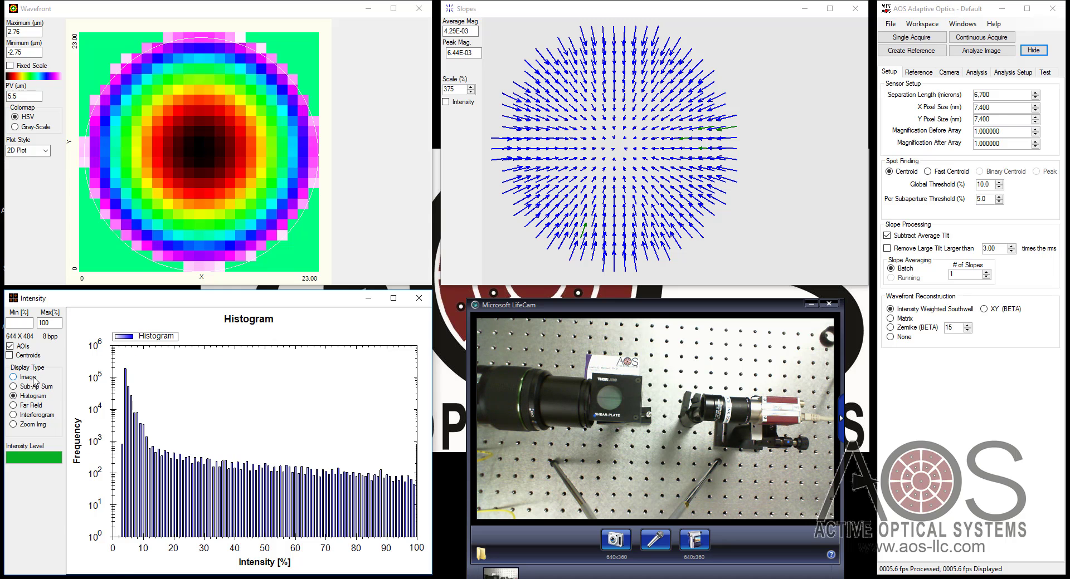
click(33, 378)
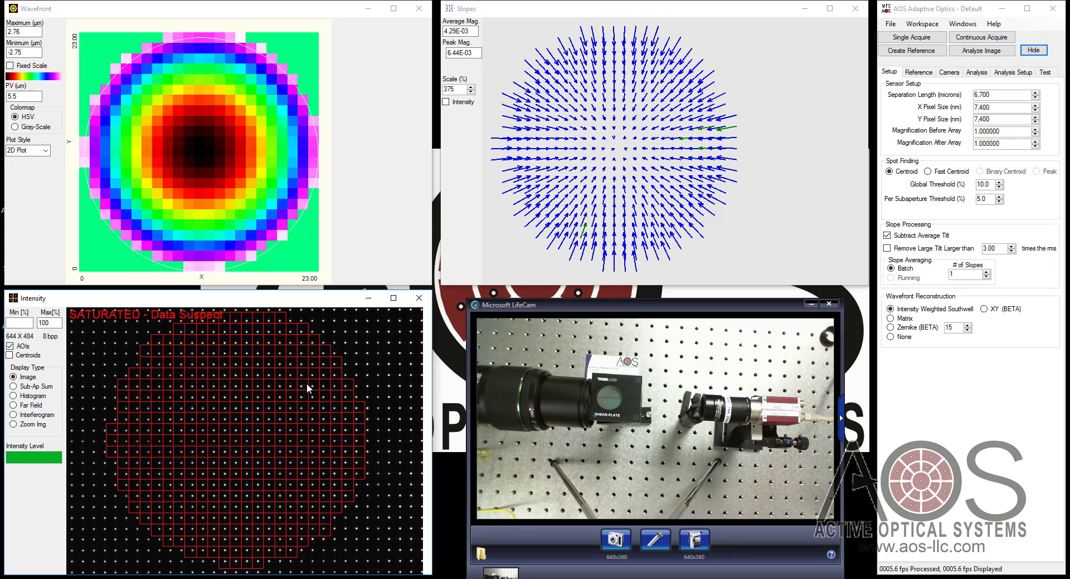
click(985, 77)
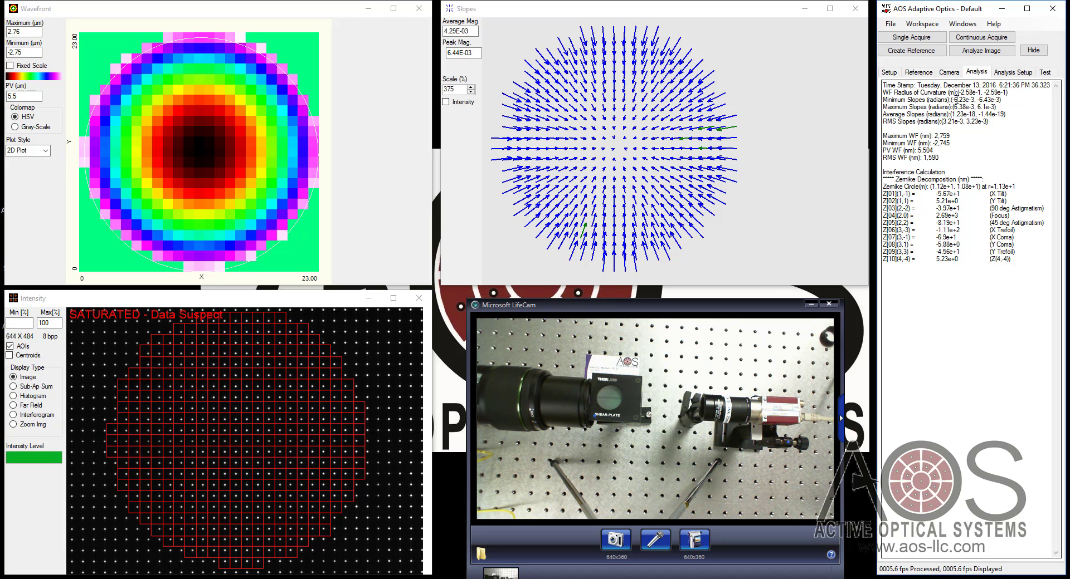
drag(948, 94, 1035, 92)
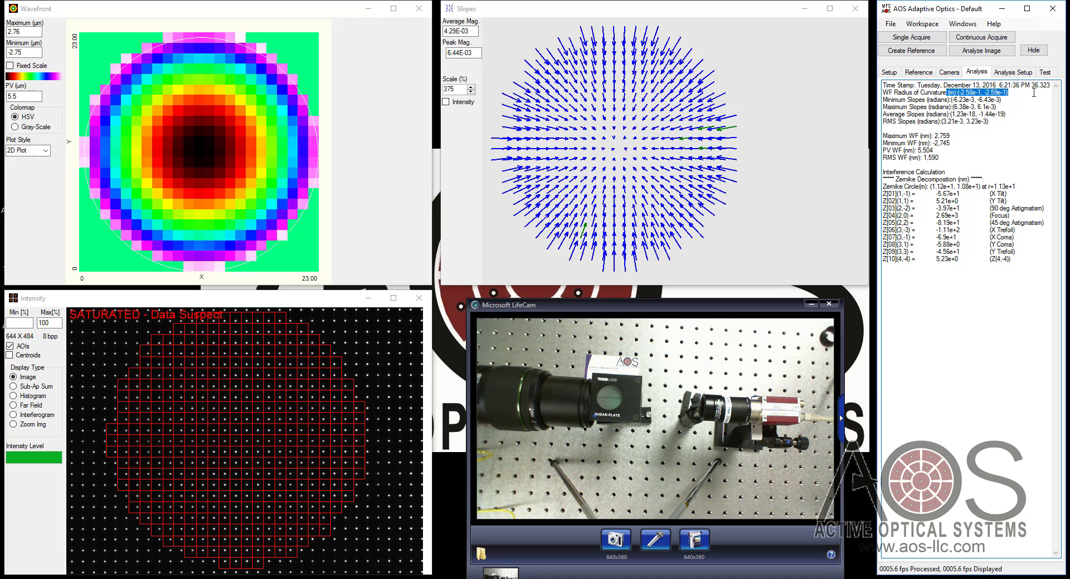
Step: Set the Analysis Setup MainFont to size 11
click(1013, 77)
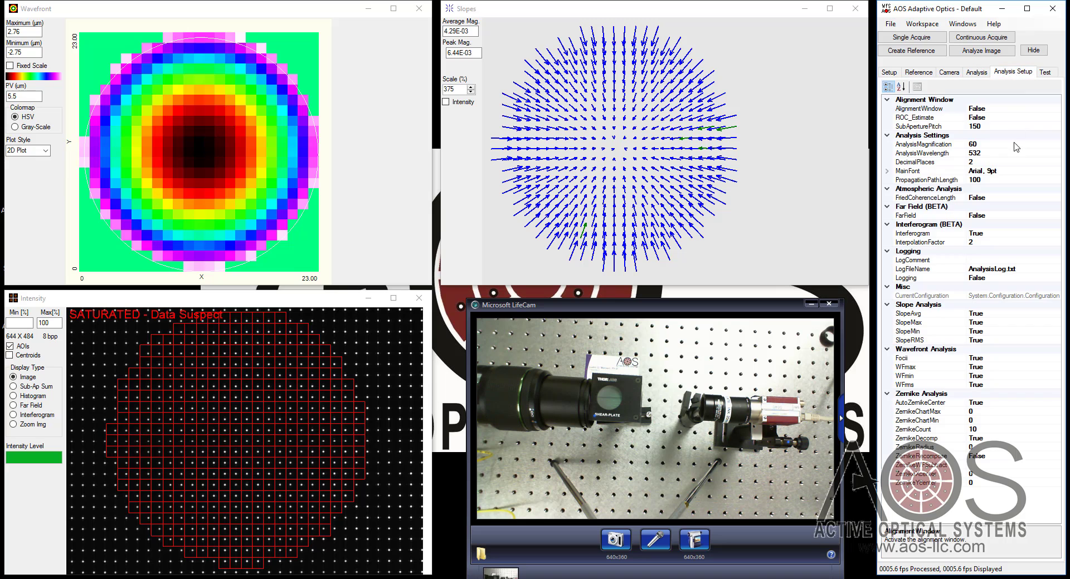
click(1007, 172)
click(1054, 172)
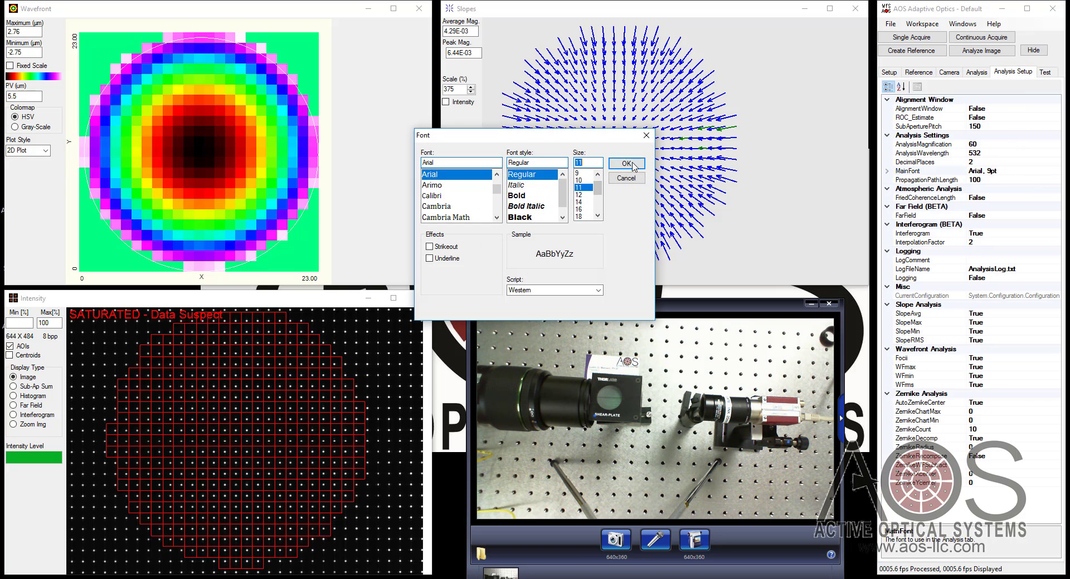
click(626, 163)
click(976, 72)
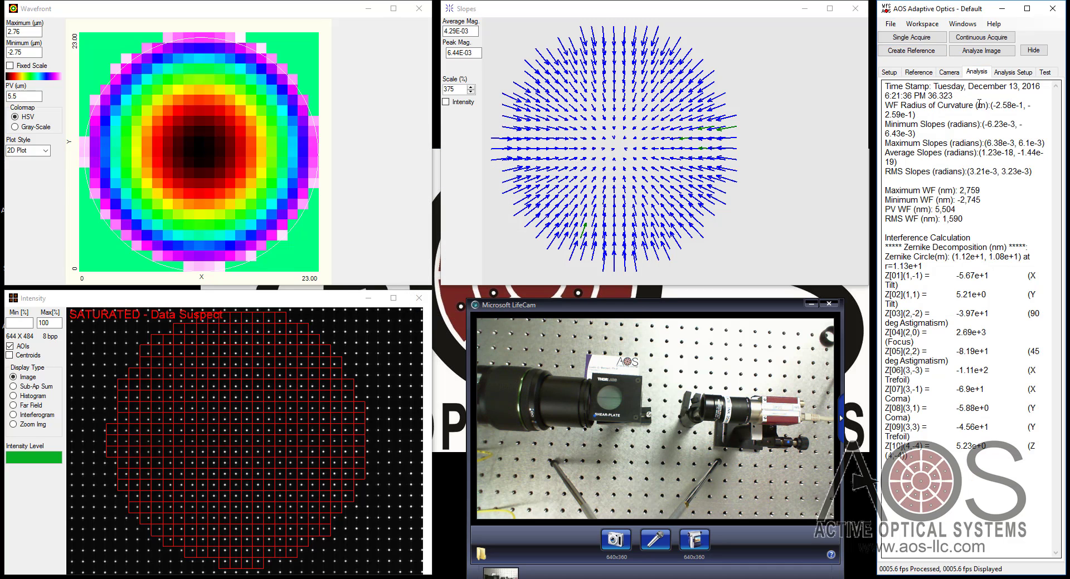
drag(995, 105, 1017, 103)
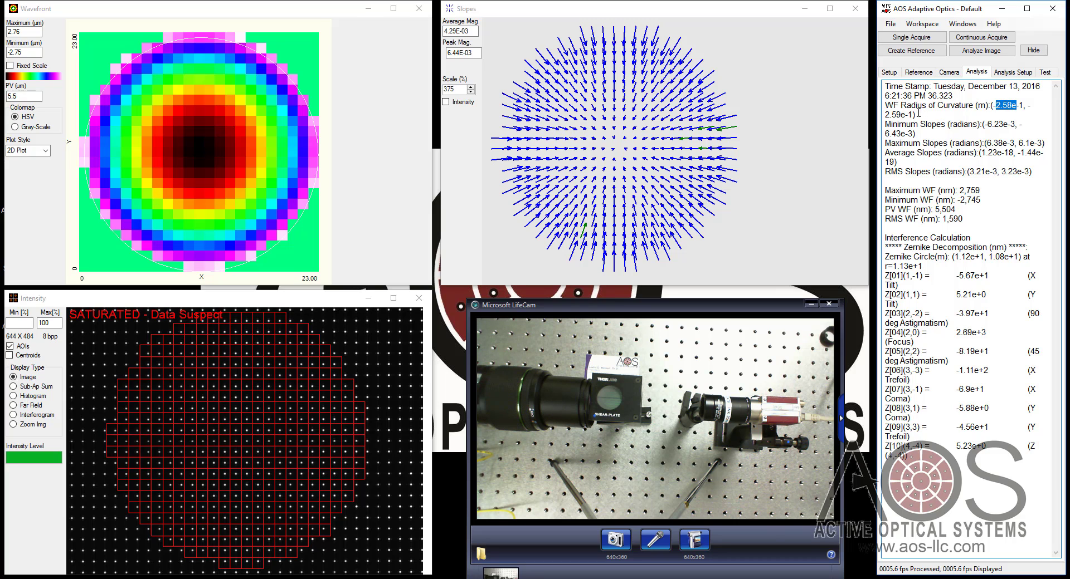
drag(916, 107, 915, 114)
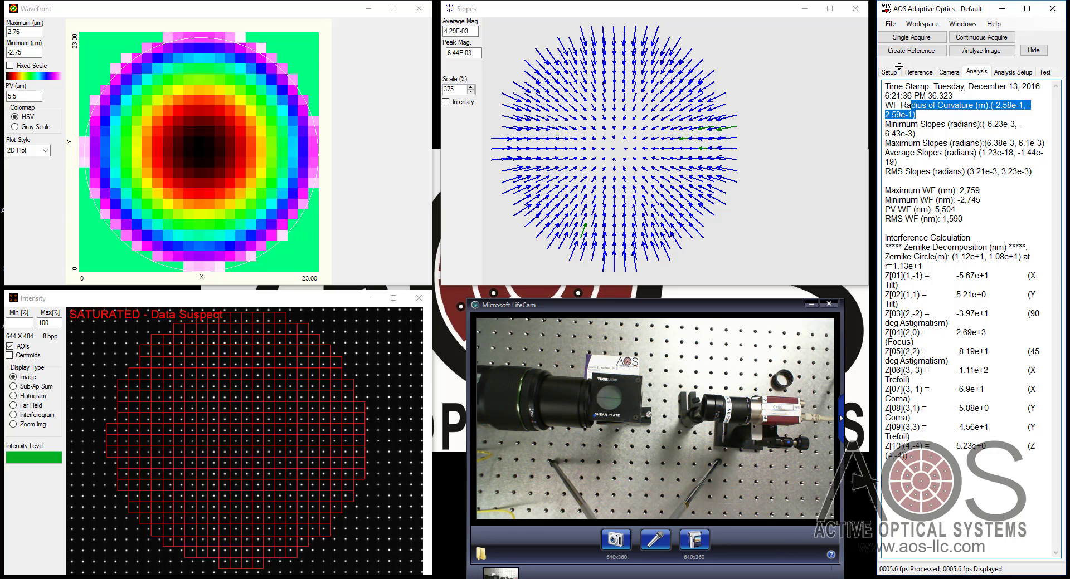
Step: Uncheck Subtract Average Tilt, then run and stop live acquisition, holding PV 1.78 µm
click(897, 73)
click(927, 236)
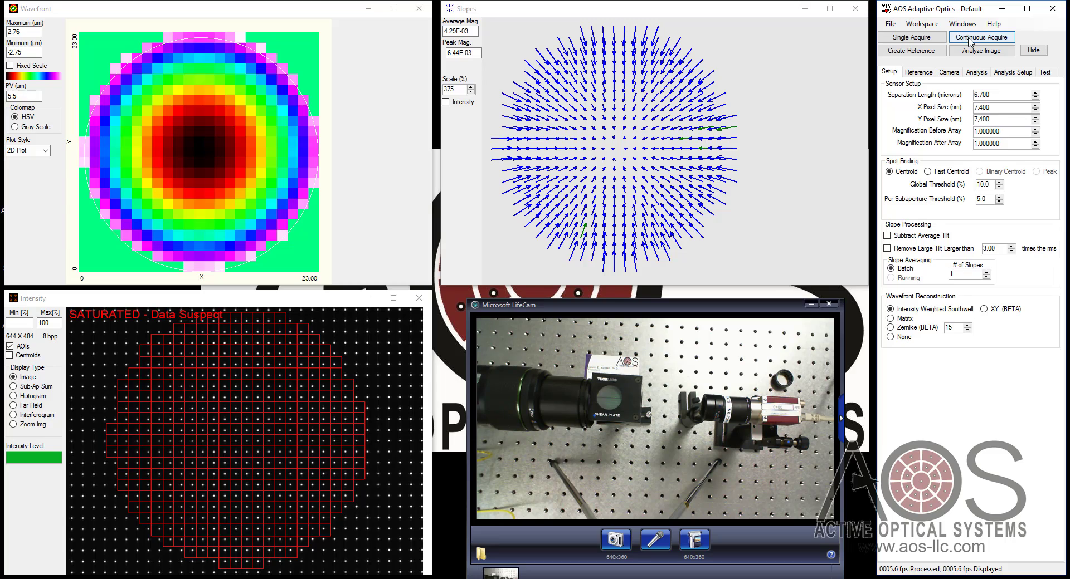
click(970, 38)
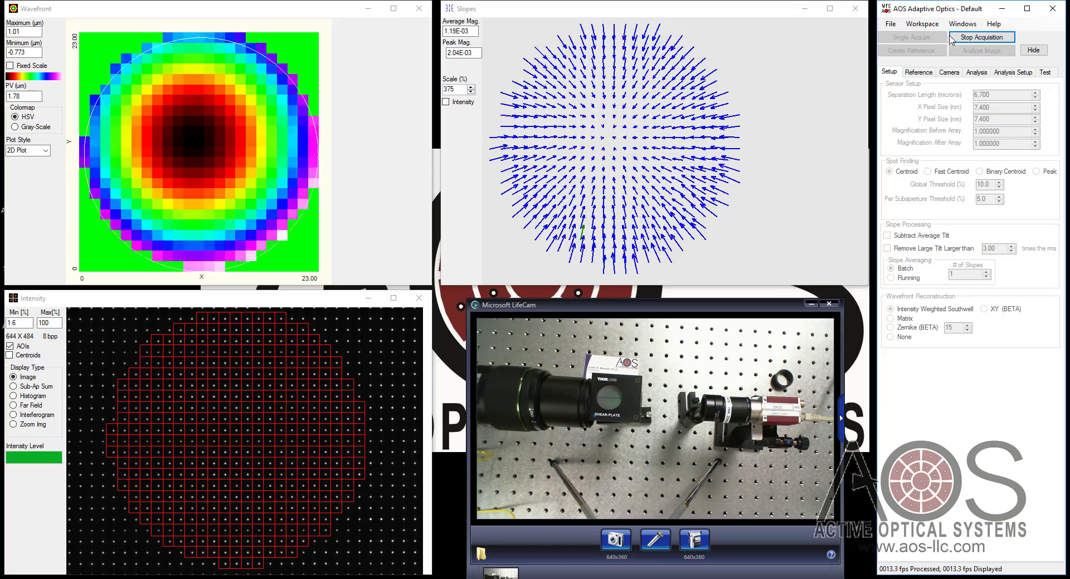
click(953, 38)
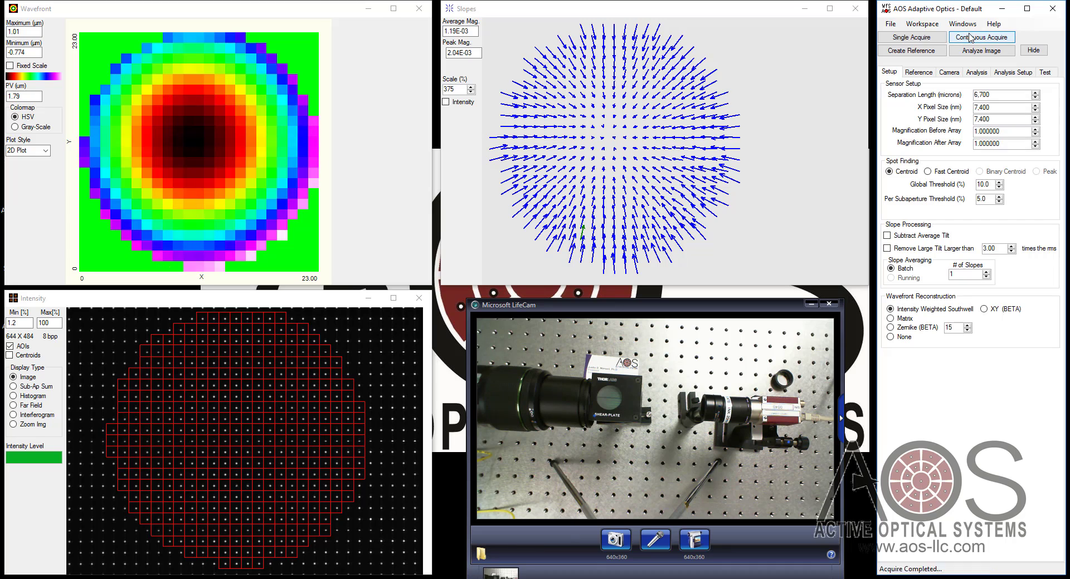
Step: Highlight the WF radius of curvature, widen the Analysis window, and restart continuous acquisition
click(977, 72)
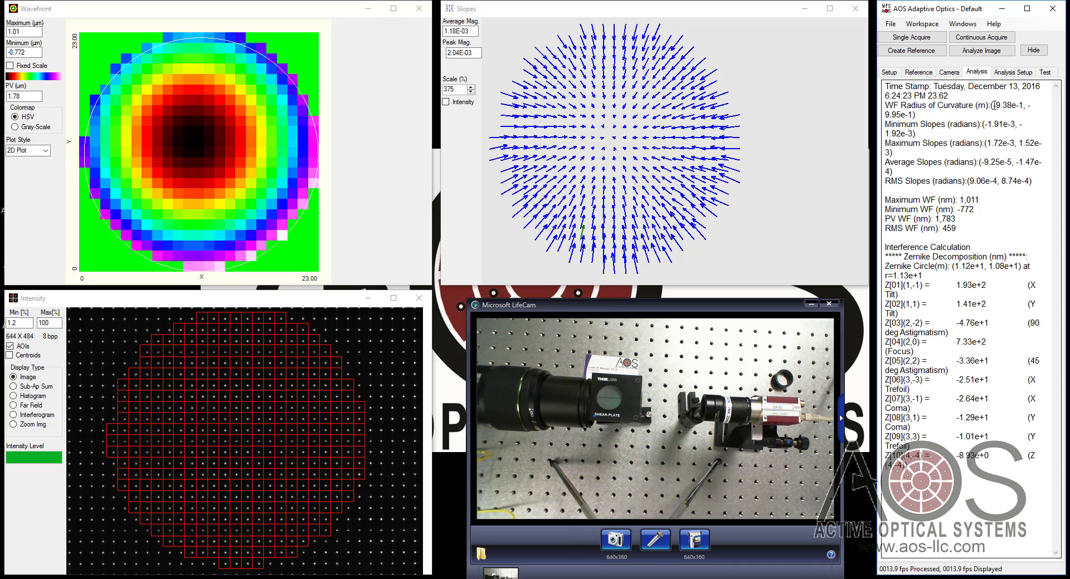
mouse_move(993, 105)
mouse_down()
mouse_move(1014, 102)
mouse_move(1015, 112)
mouse_move(994, 115)
mouse_up()
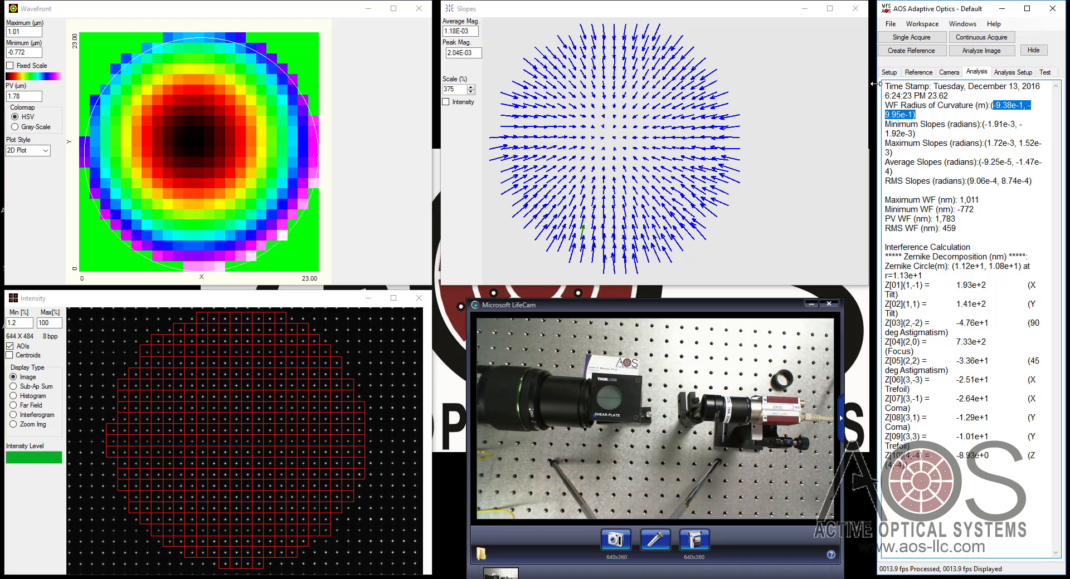
drag(875, 83, 833, 83)
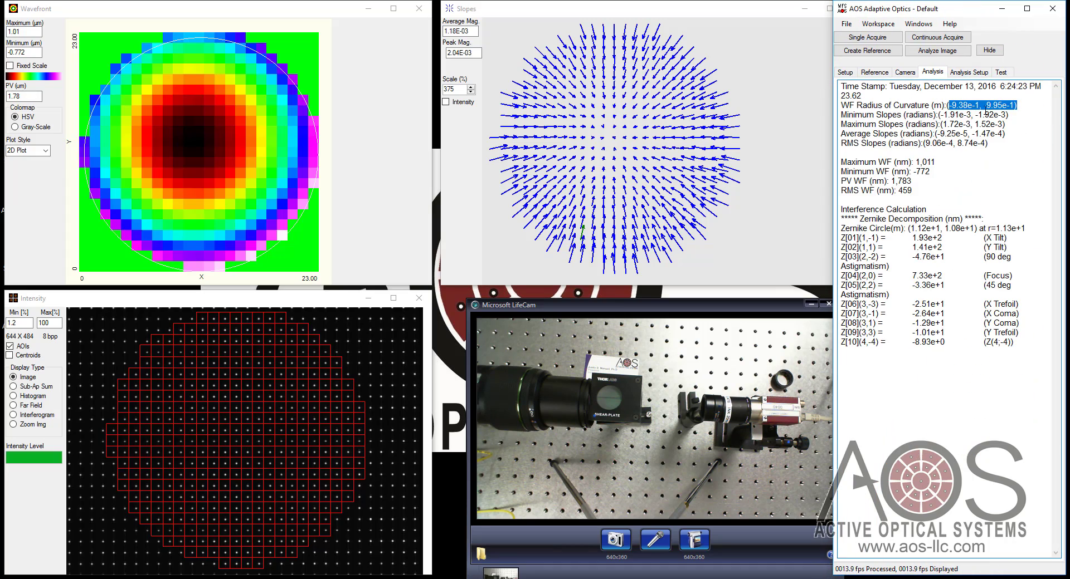
click(918, 38)
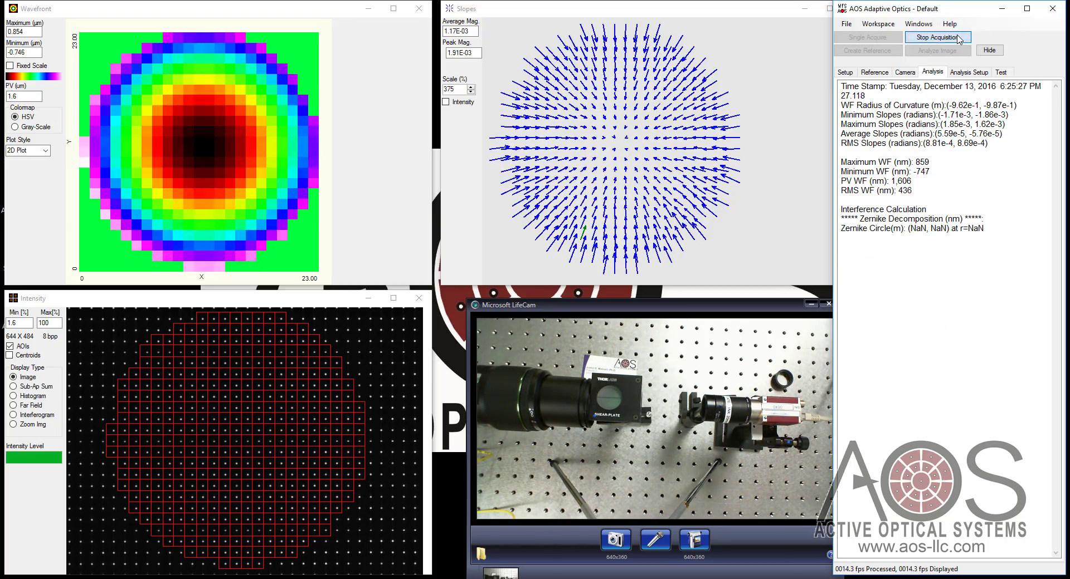
Step: Freeze the results, highlight the (-9.64e-1, -9.86e-1) m radius of curvature, and reposition the webcam window
click(959, 38)
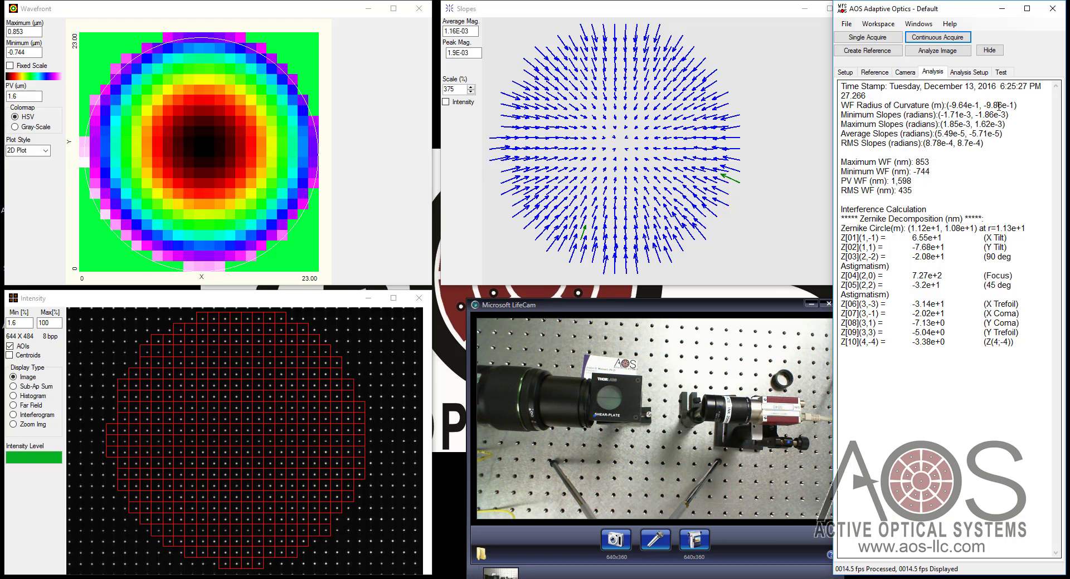
drag(946, 104, 1021, 108)
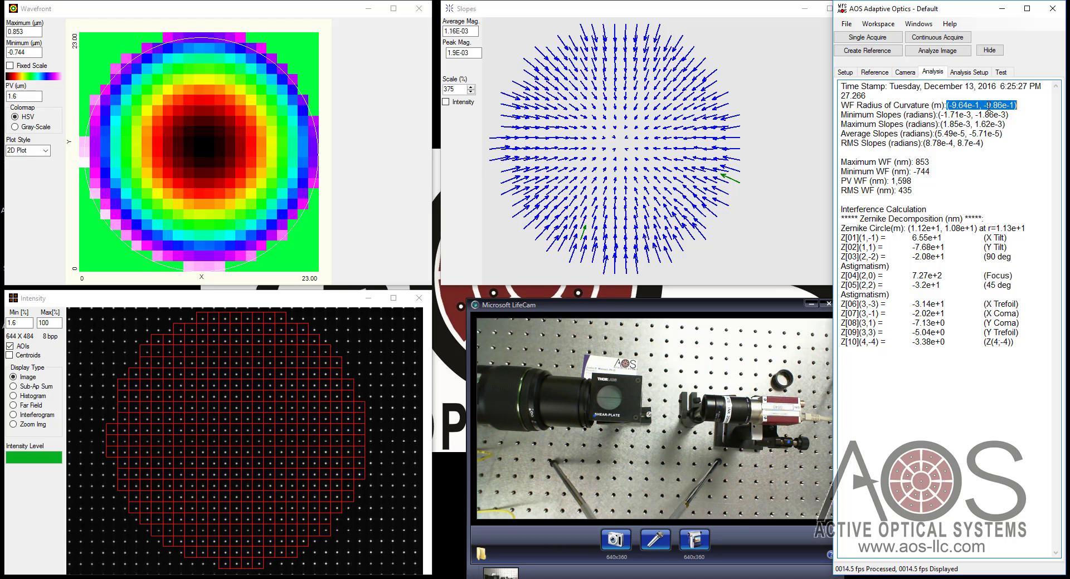
drag(712, 306, 692, 299)
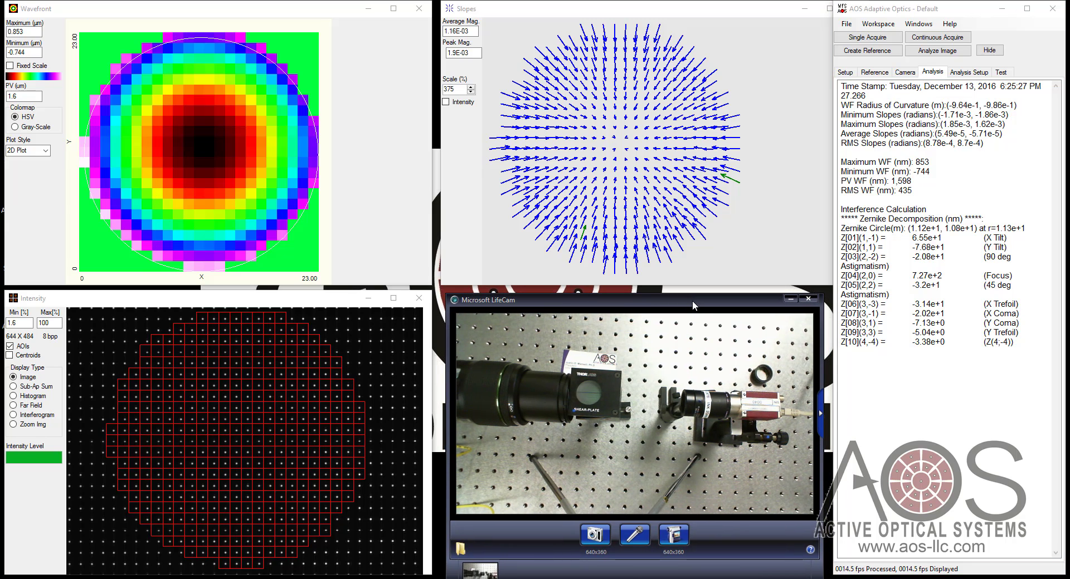
click(940, 39)
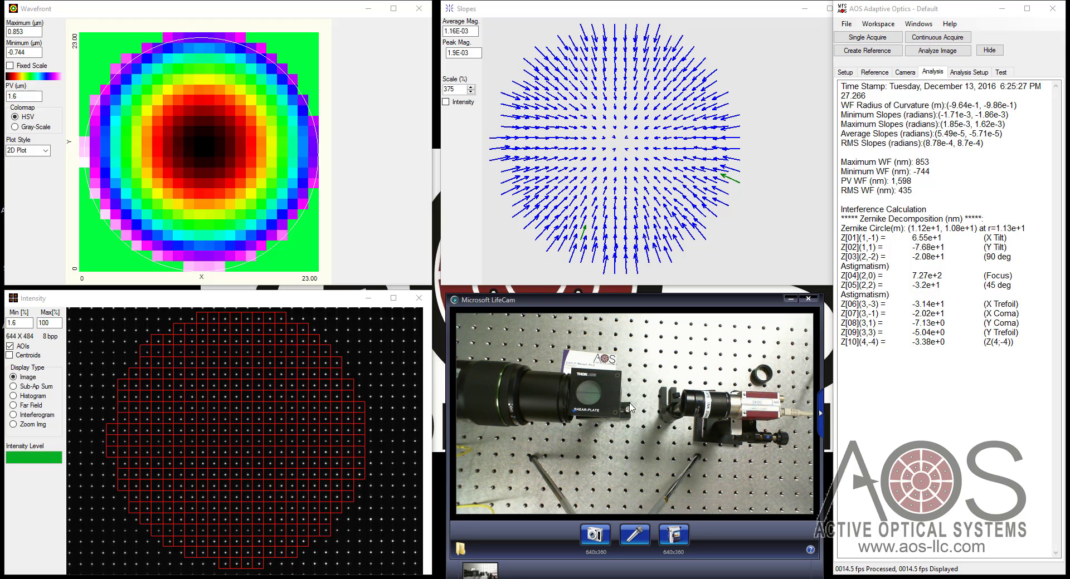